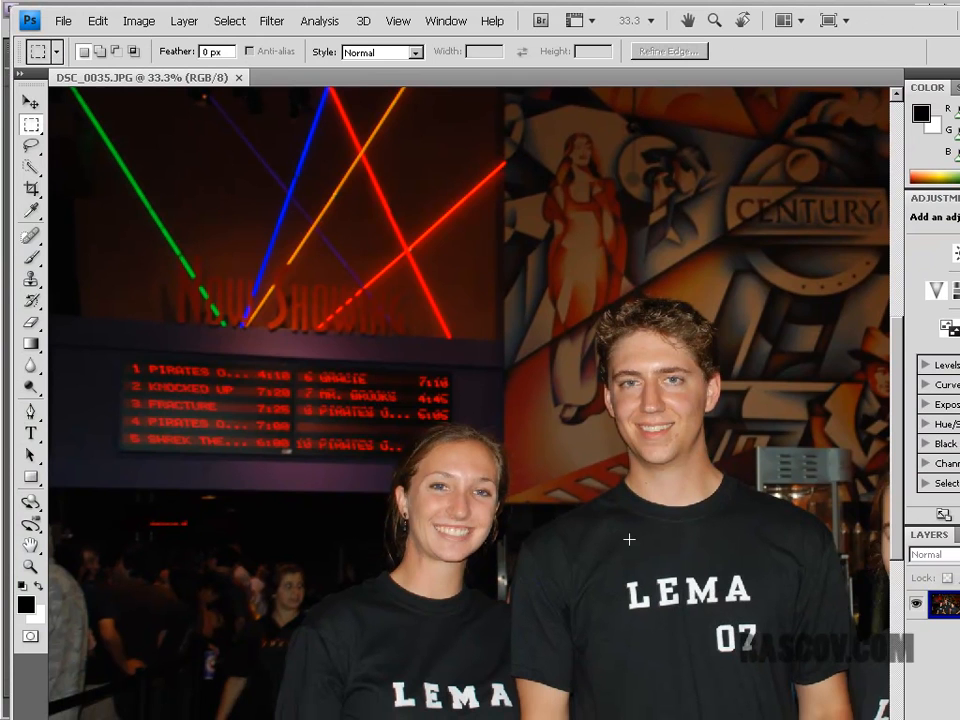
Step: Try to brighten the DSC_0035.JPG group photo with a Levels adjustment to its input levels
key(space)
drag(609, 521, 435, 384)
drag(696, 411, 761, 458)
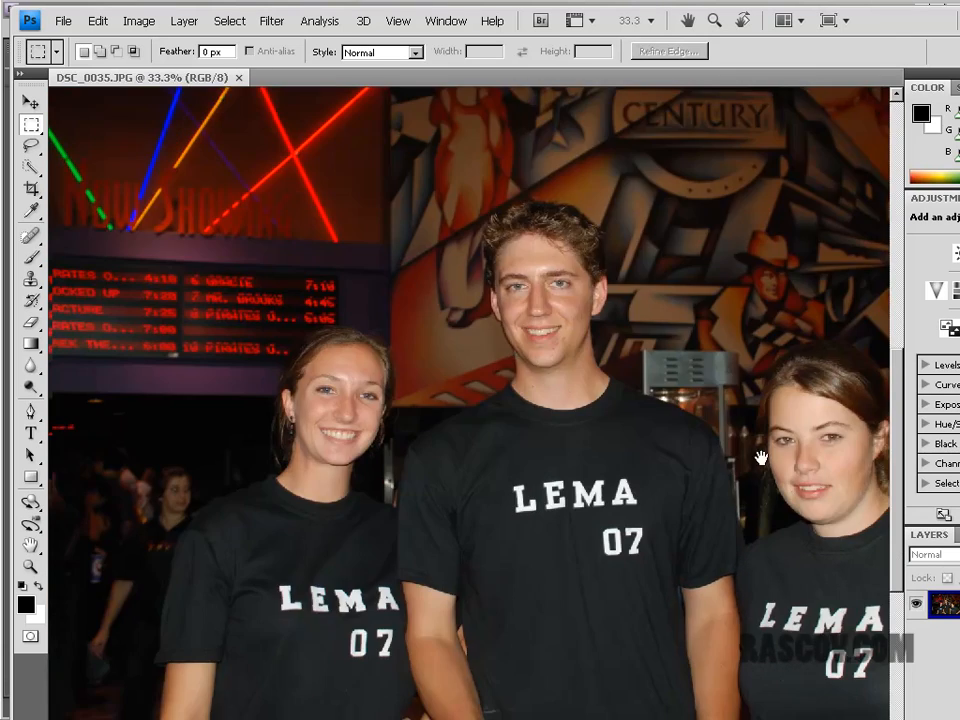
drag(441, 441, 390, 386)
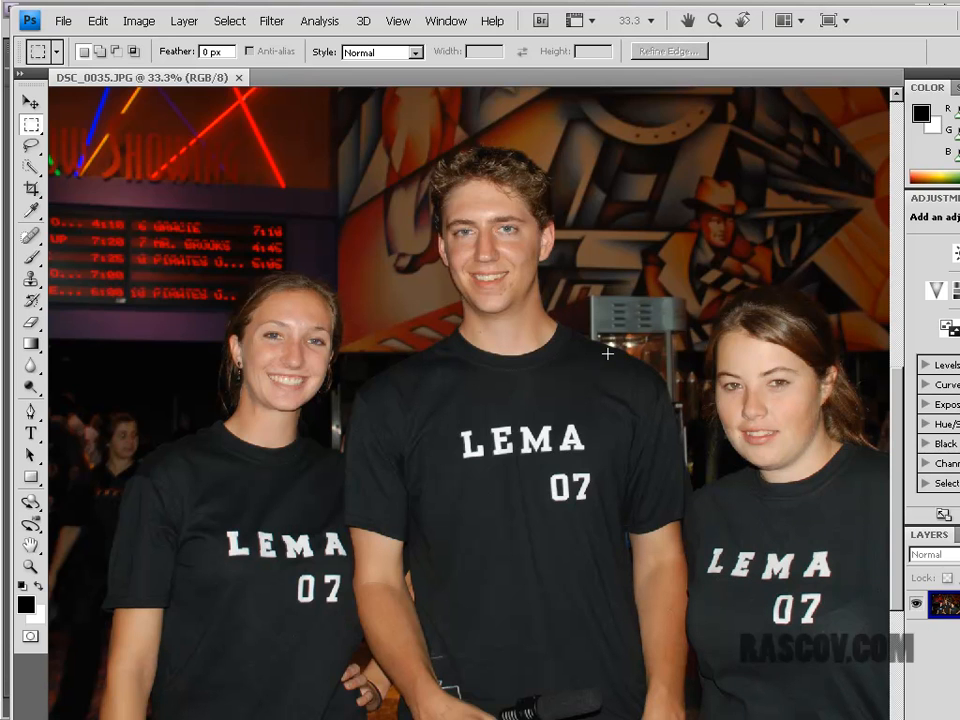
click(139, 21)
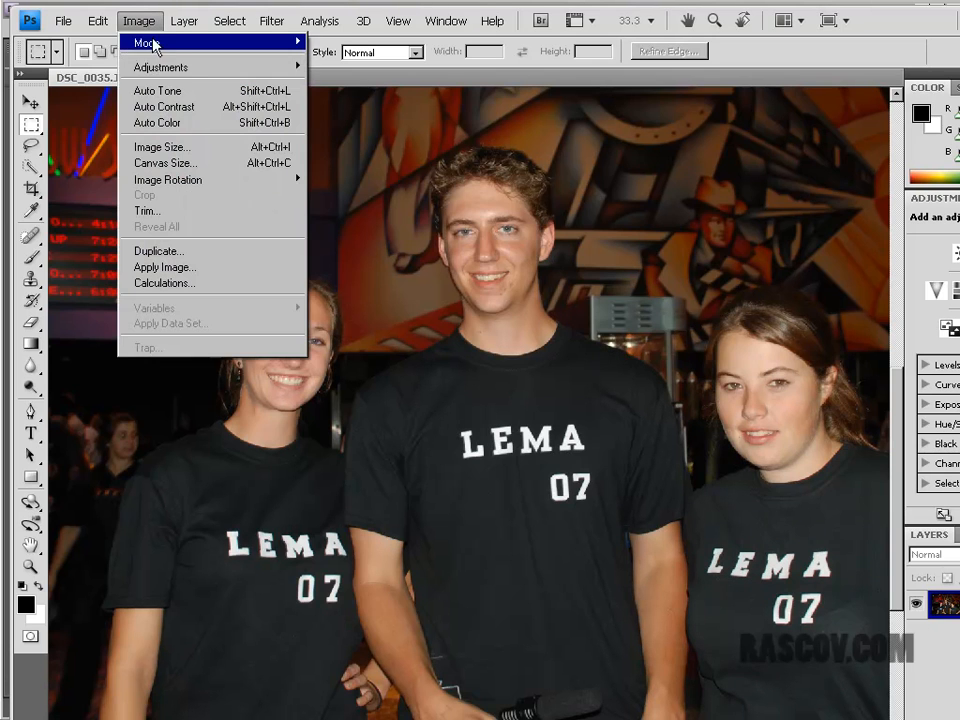
mouse_move(156, 66)
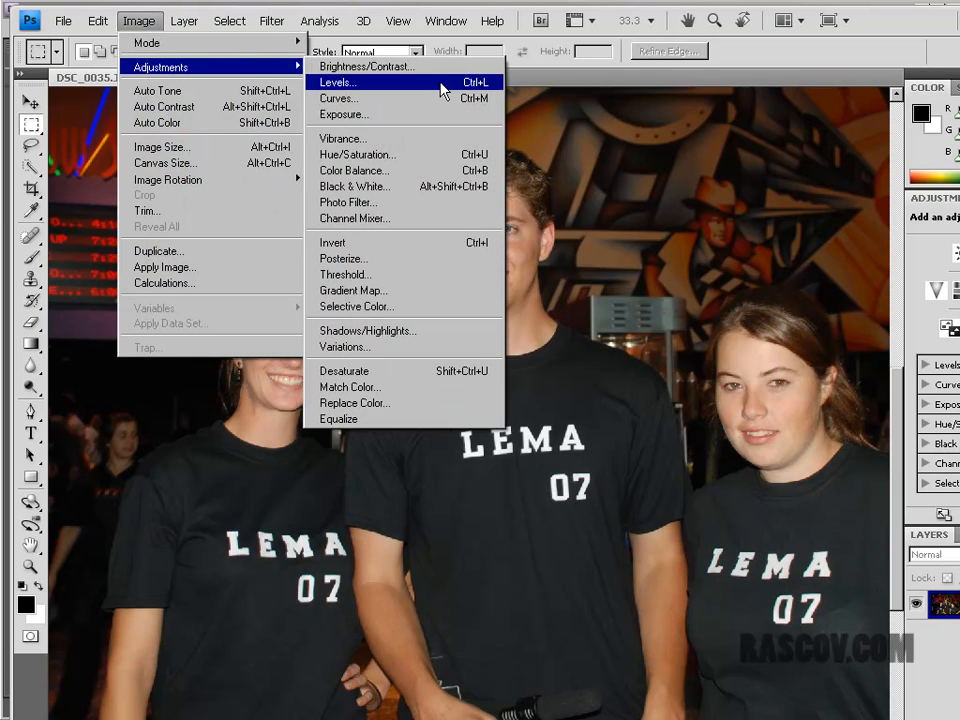
click(364, 83)
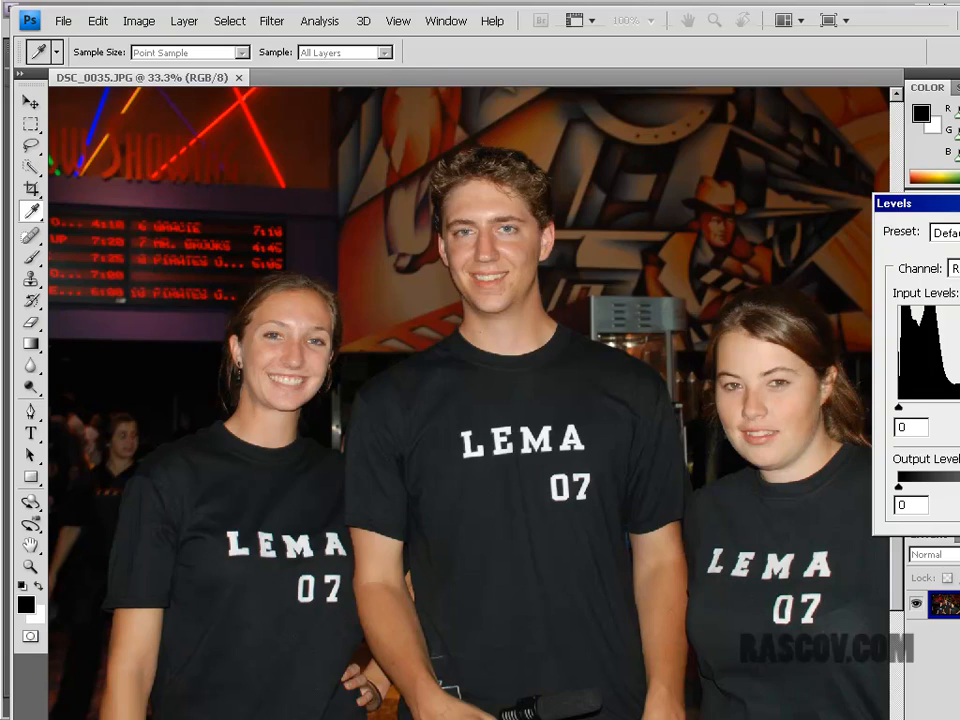
mouse_move(959, 407)
mouse_down()
mouse_move(947, 407)
mouse_move(955, 408)
mouse_up()
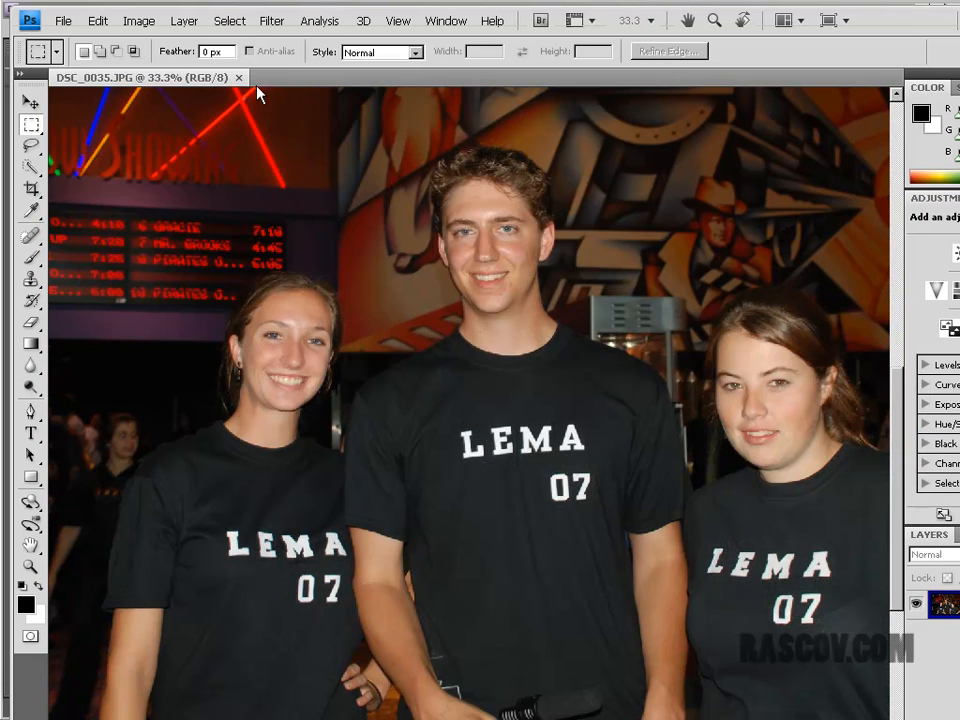
Step: Close the group photo, then open DSC_0091.JPG from Adobe Bridge for inspection at 50% zoom
click(239, 77)
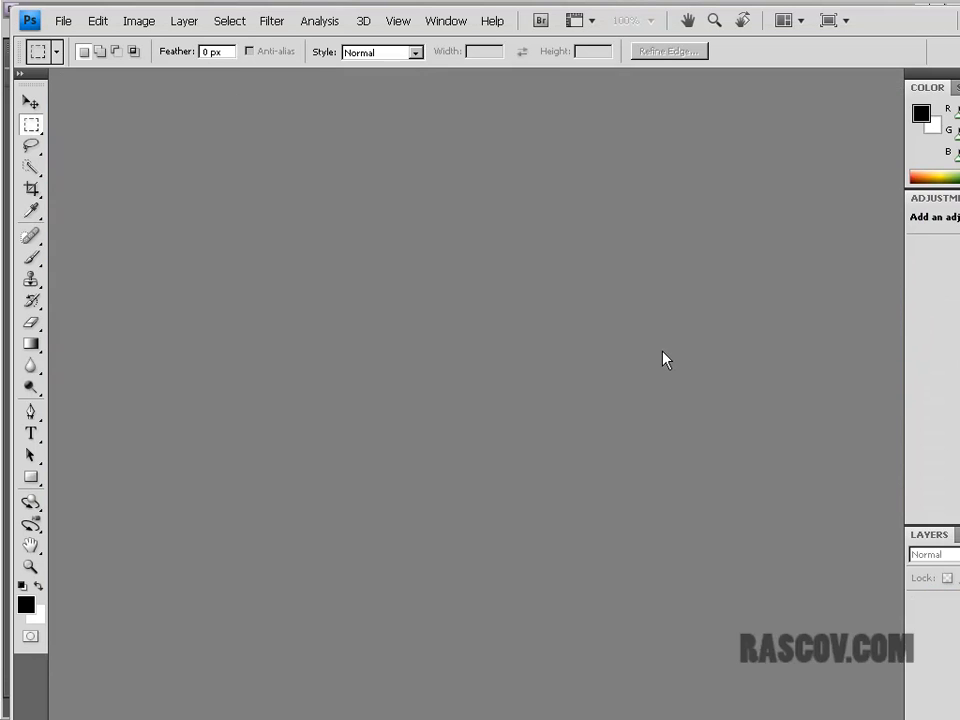
key(alt+Tab)
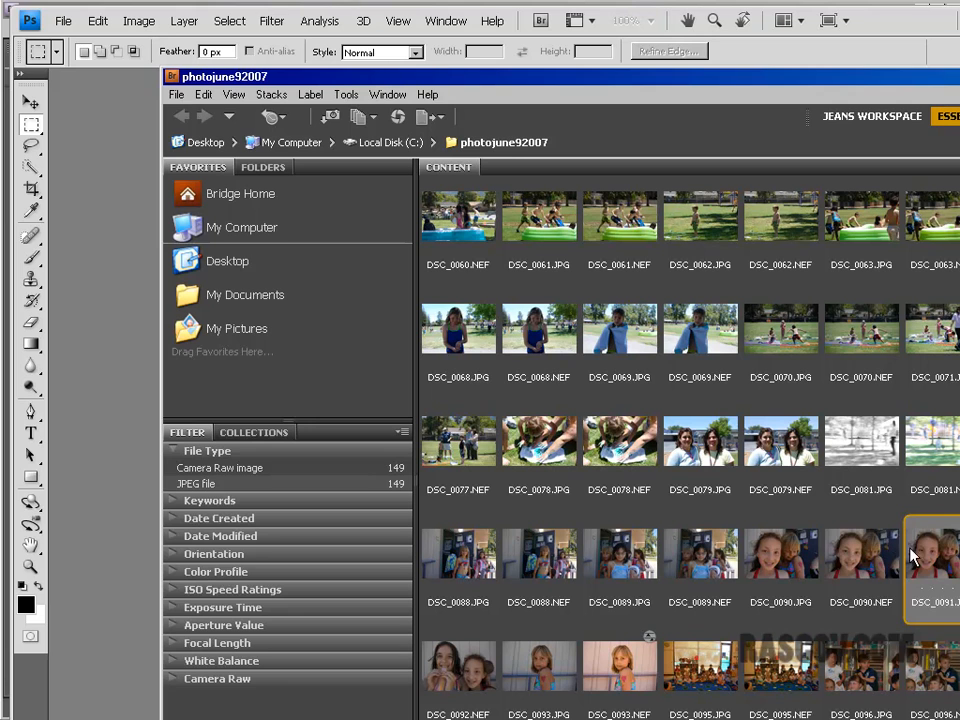
click(777, 558)
key(Right)
double_click(950, 560)
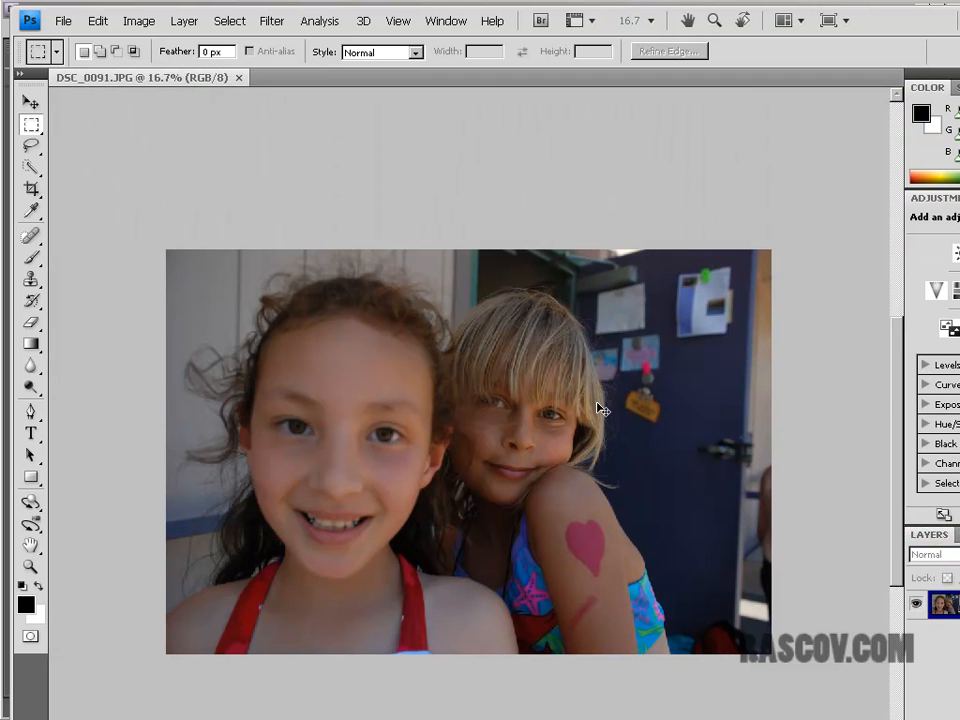
key(ctrl+plus)
key(ctrl+plus)
key(ctrl+plus)
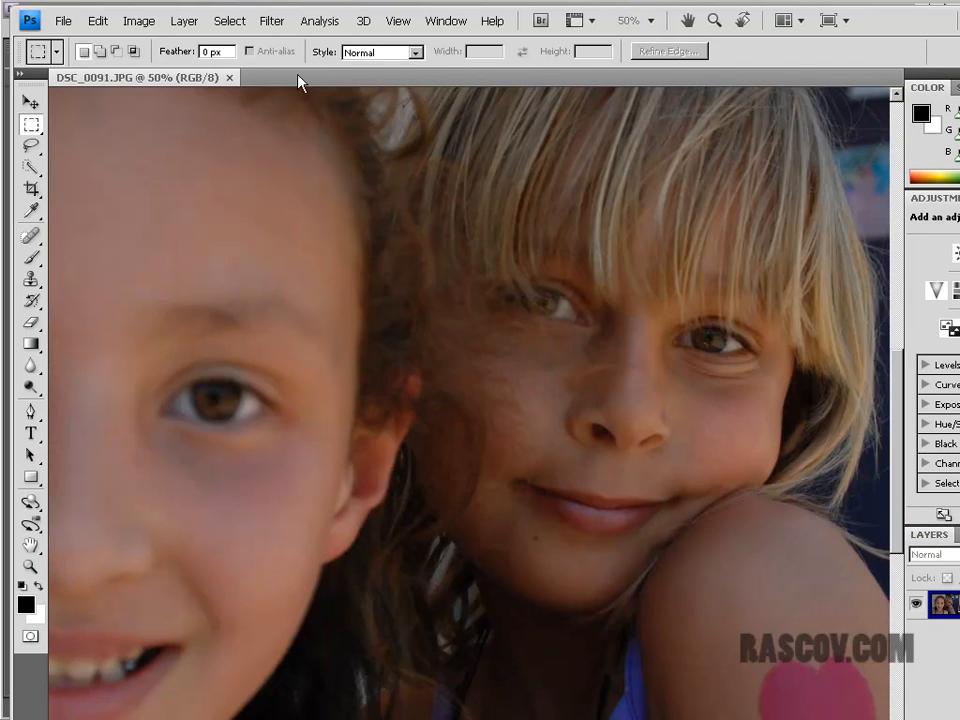
Step: Close DSC_0091.JPG and open DSC_0092.JPG from Adobe Bridge
click(230, 78)
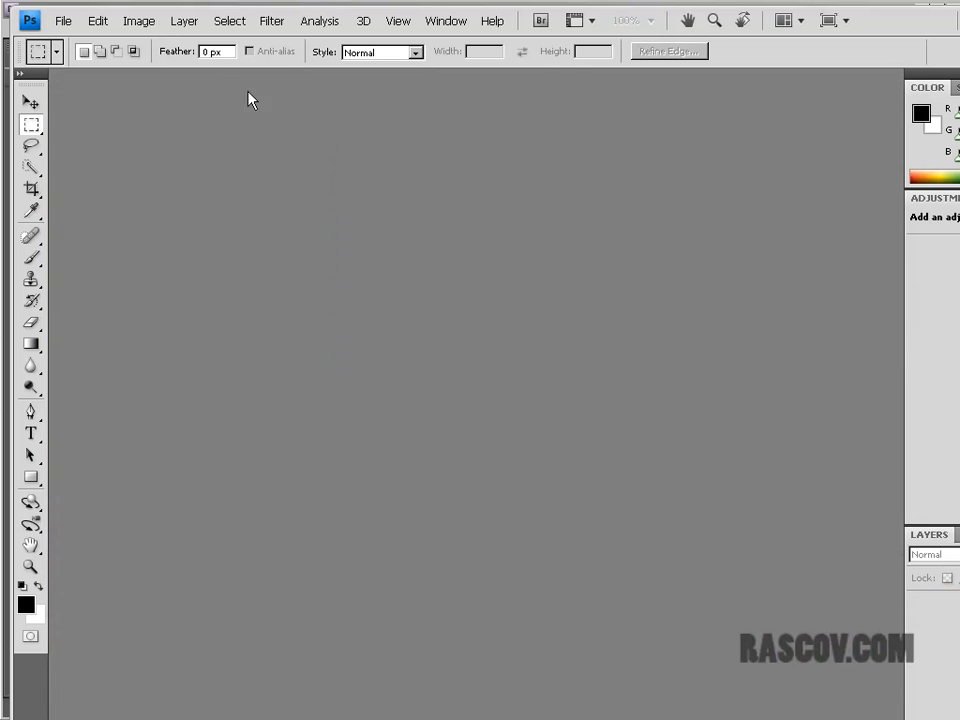
key(alt+Tab)
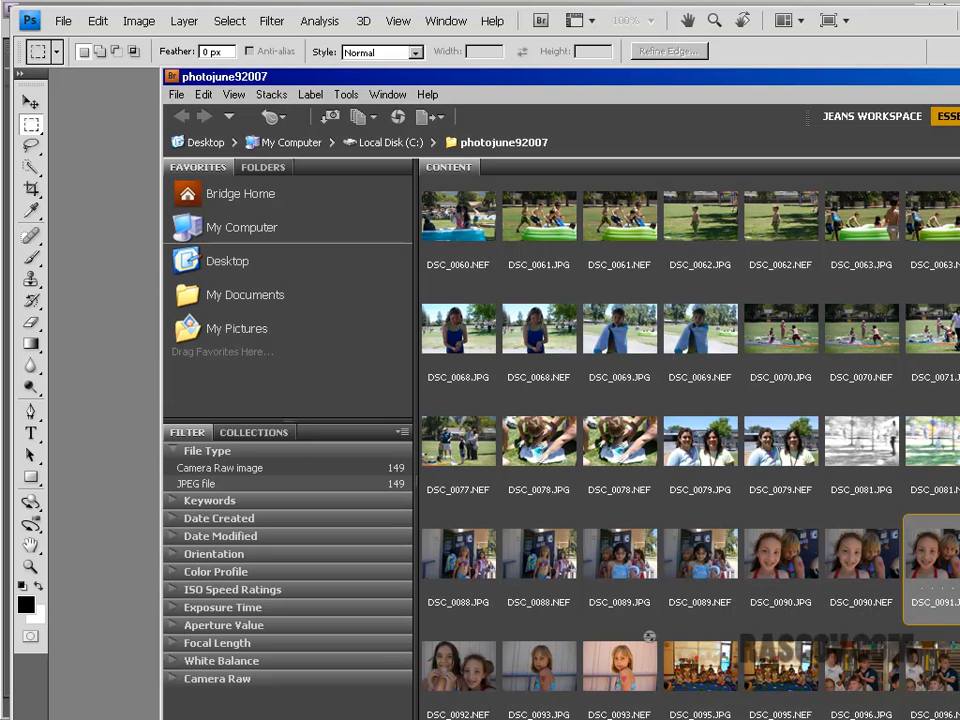
click(778, 570)
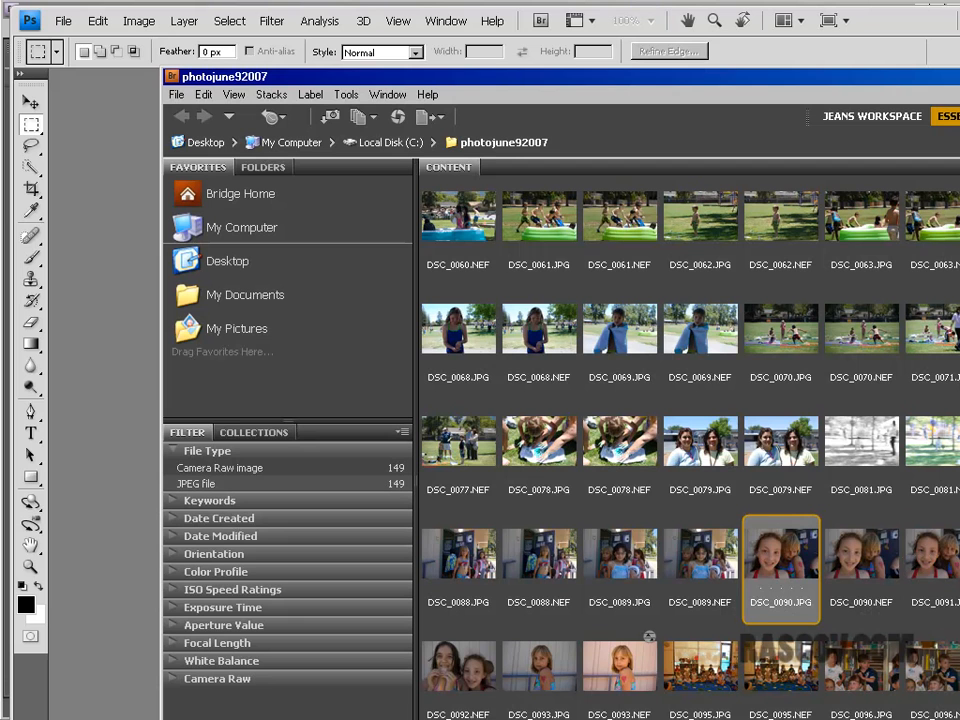
click(458, 677)
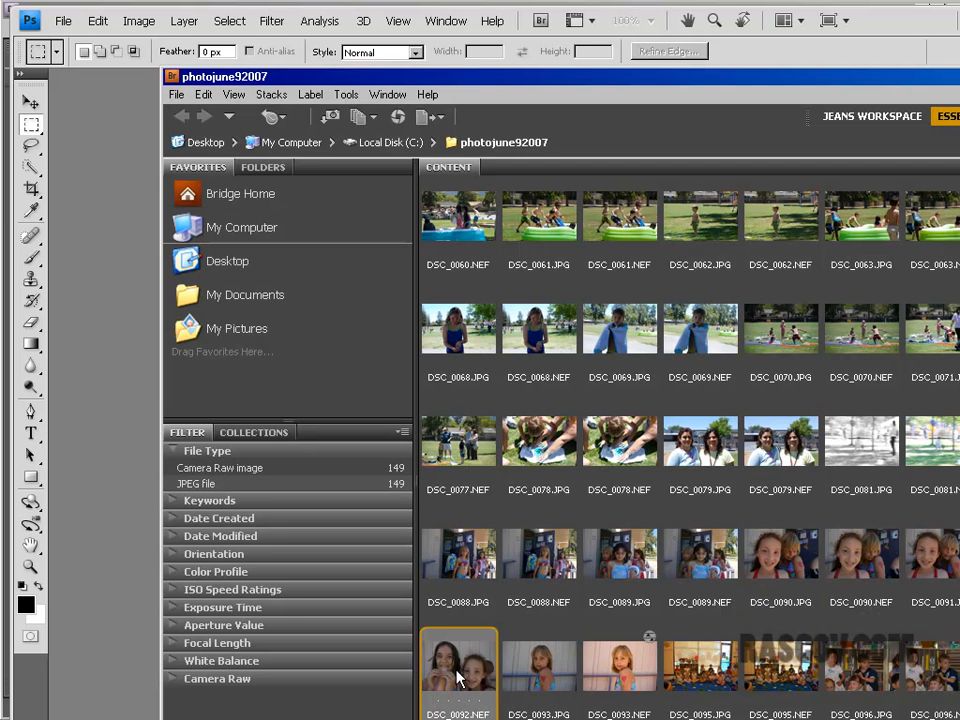
double_click(458, 677)
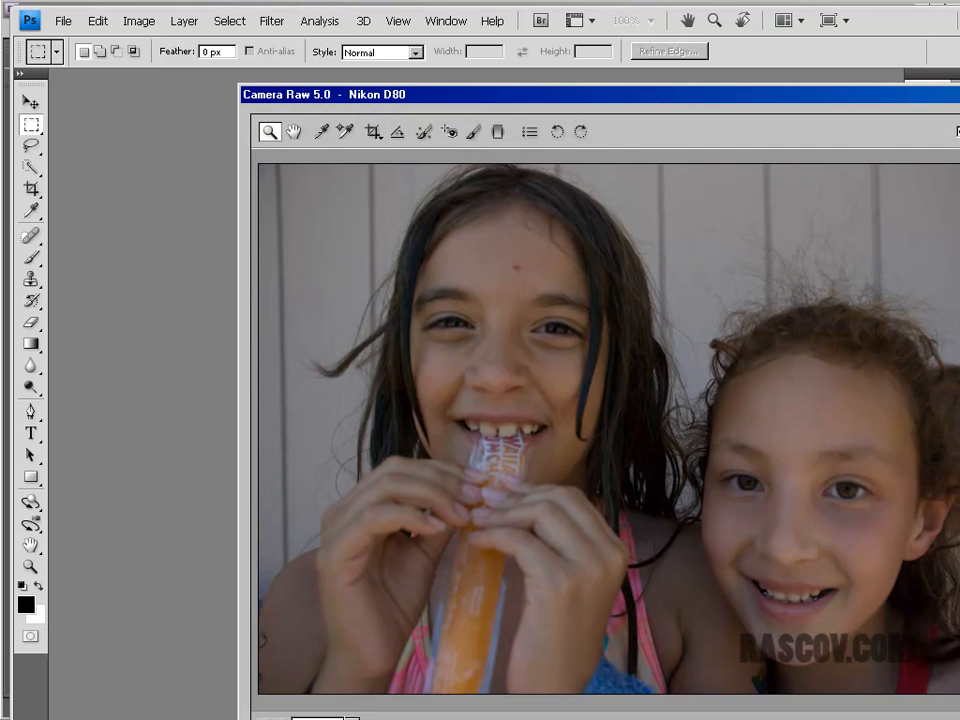
key(Escape)
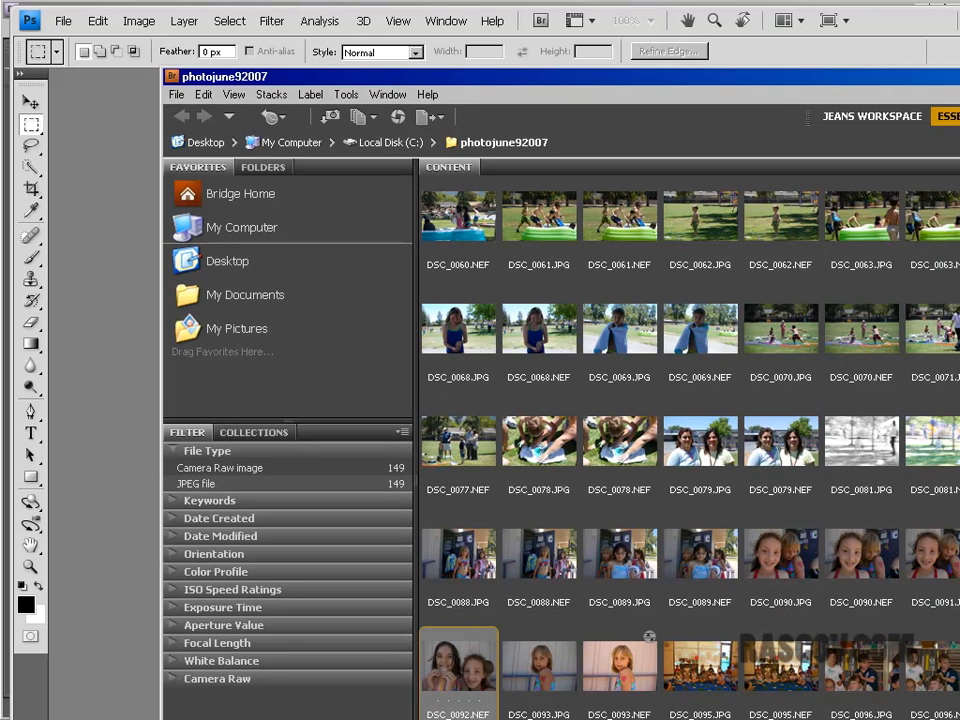
double_click(959, 555)
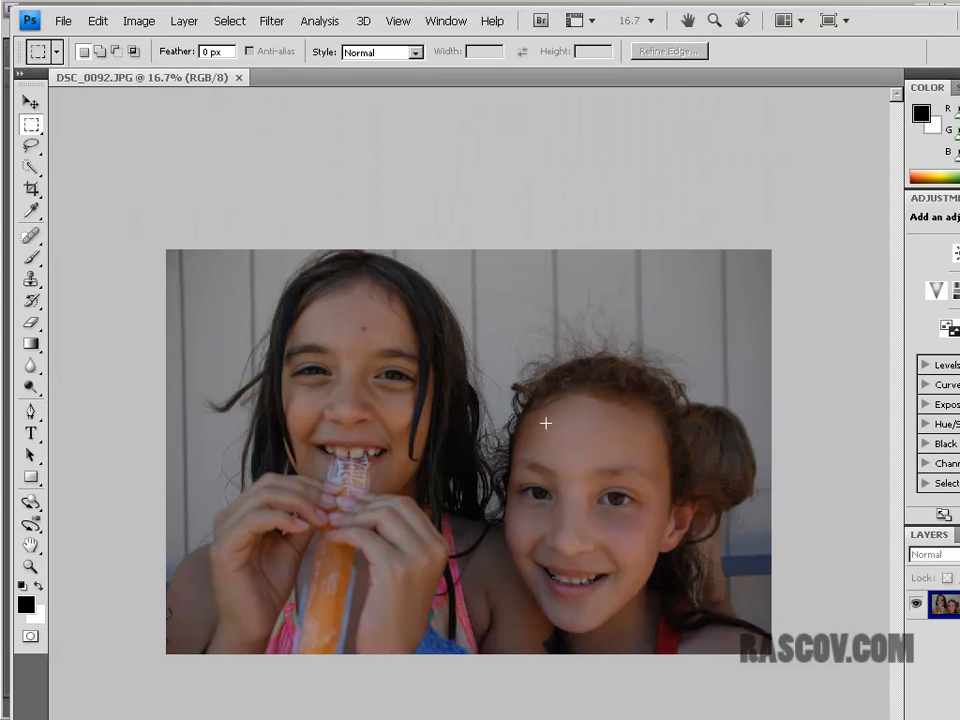
Step: Examine the exposure and facial detail of the two girls in DSC_0092.JPG up close and as a whole
key(ctrl+plus)
key(ctrl+plus)
key(ctrl+plus)
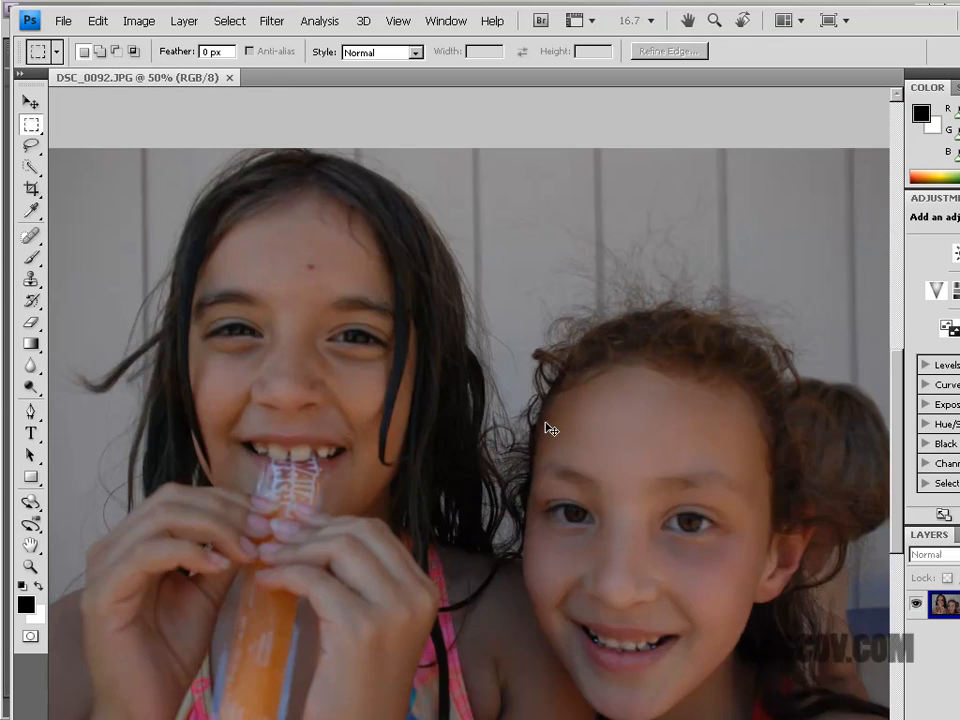
key(ctrl+plus)
key(ctrl+minus)
key(ctrl+minus)
key(ctrl+minus)
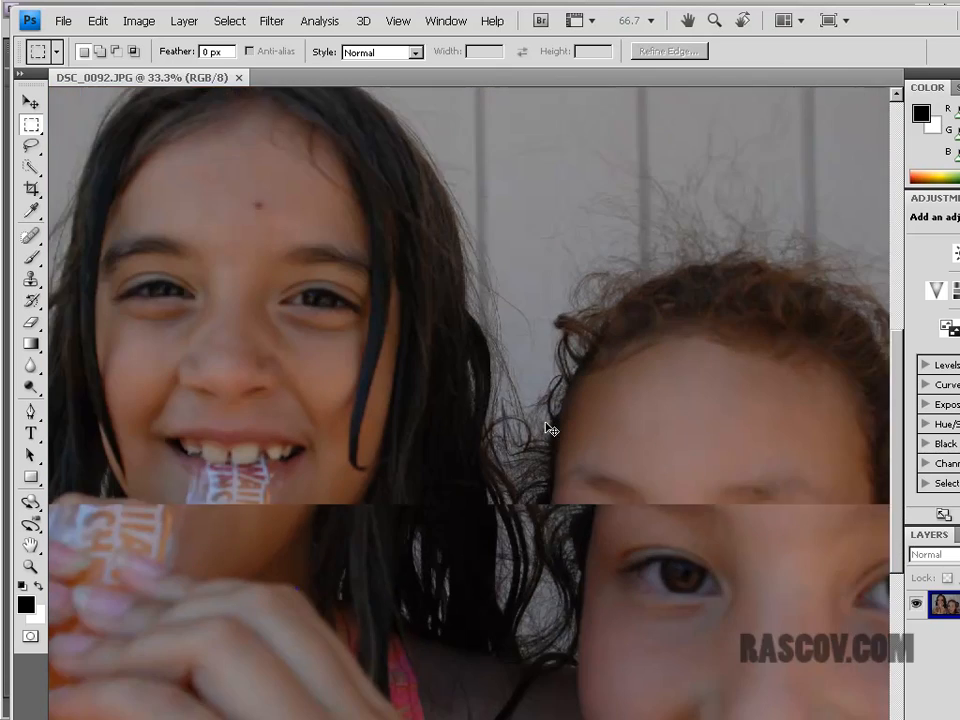
key(ctrl+minus)
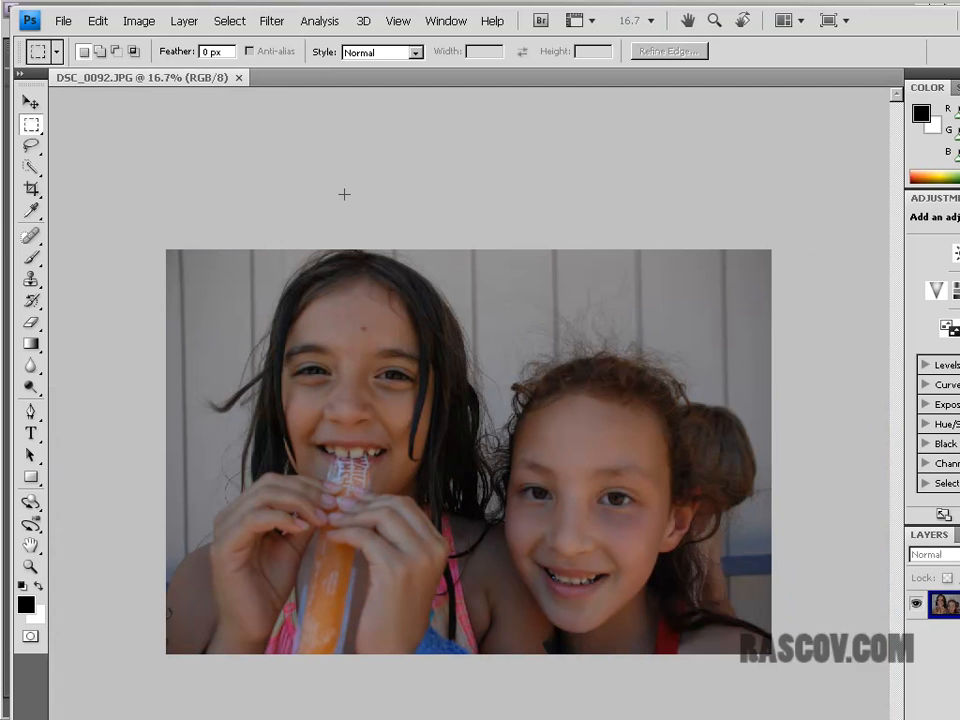
Step: Try to brighten DSC_0092.JPG with Levels, setting the shadow input level to 10
click(140, 24)
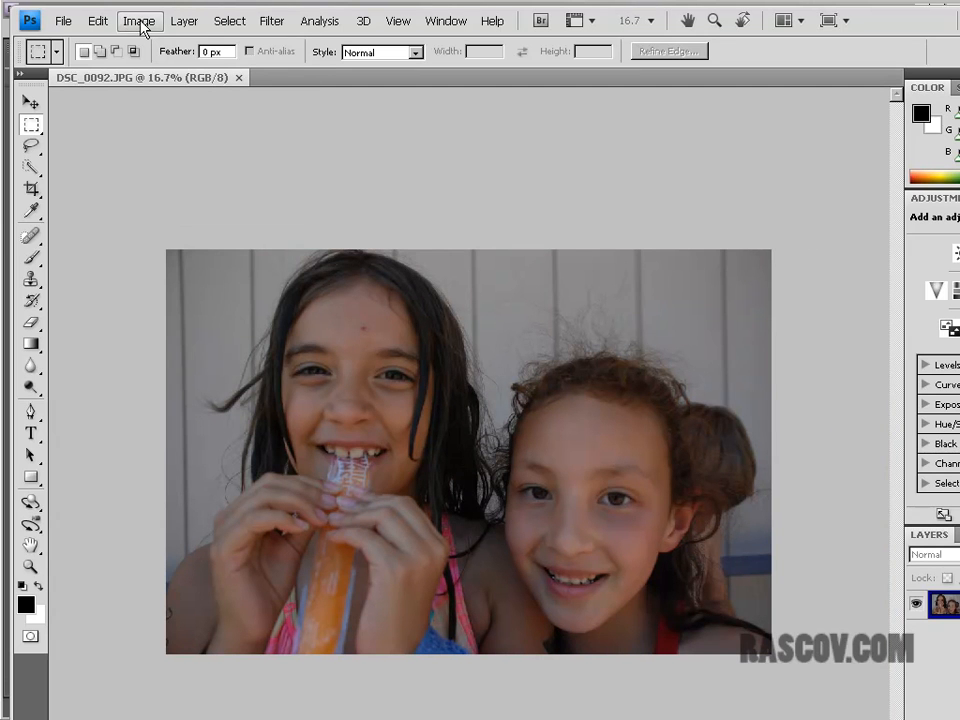
mouse_move(146, 70)
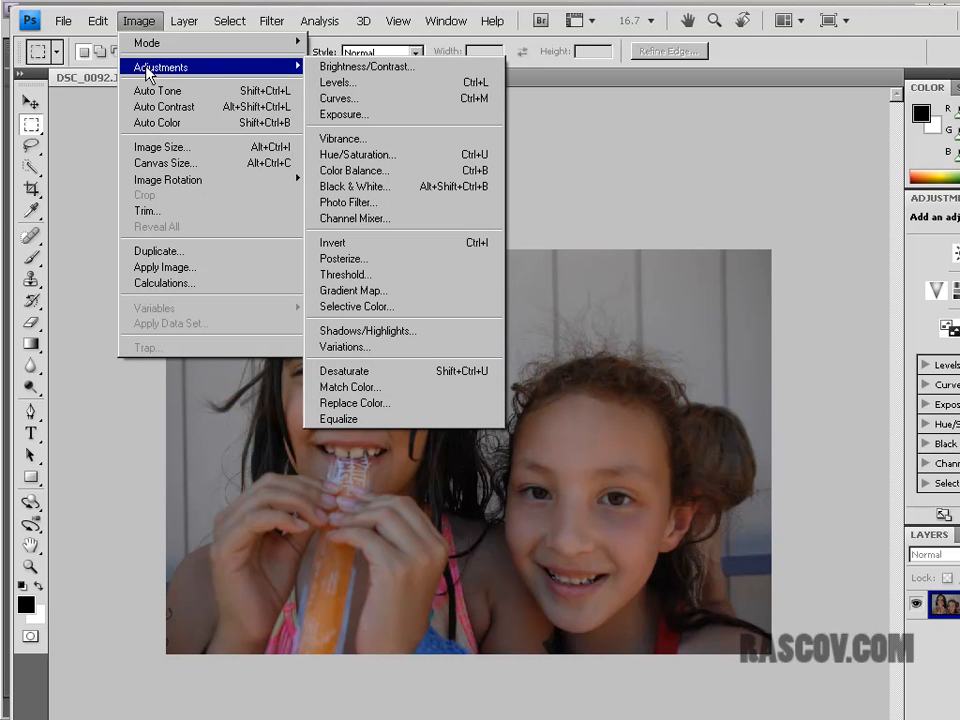
click(255, 83)
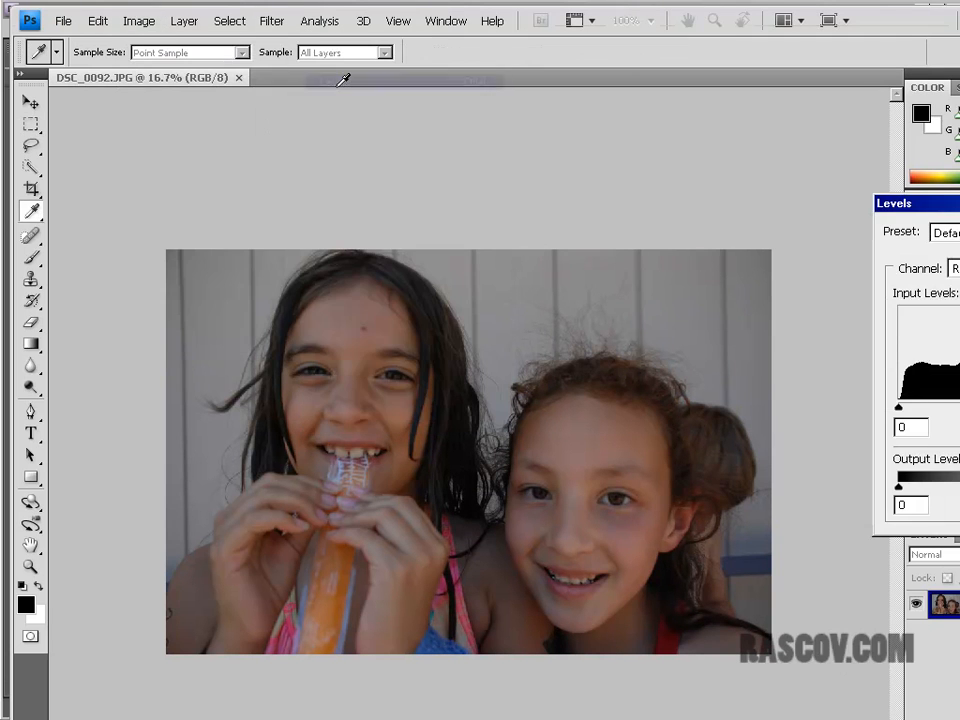
drag(898, 408, 958, 408)
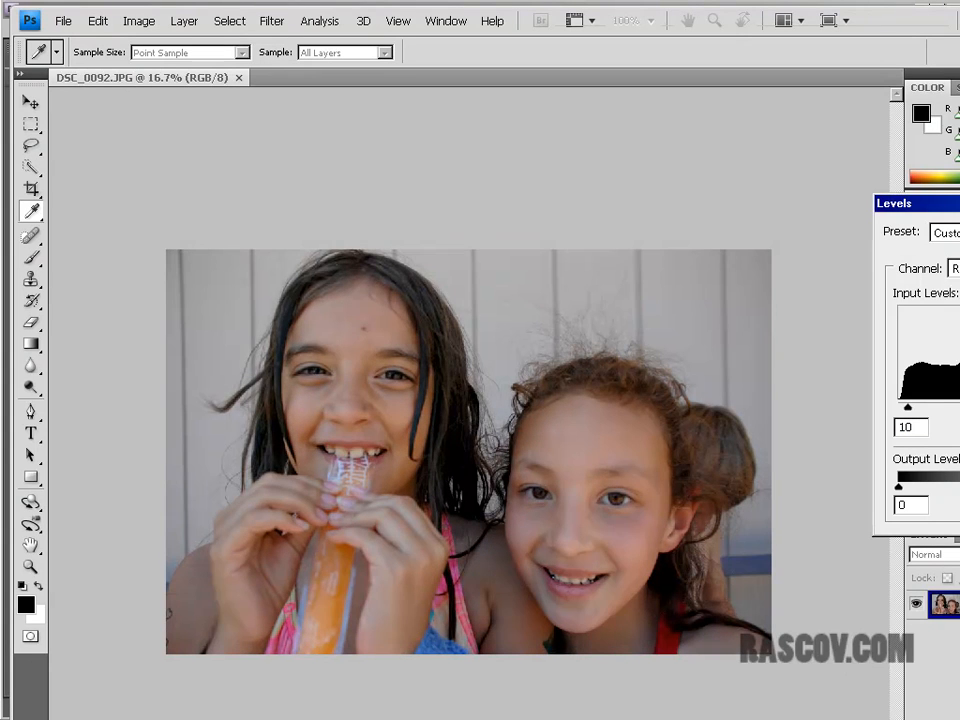
Step: Compare the photo with and without the Levels preview, and cancel the adjustment
key(p)
key(p)
key(p)
key(p)
key(p)
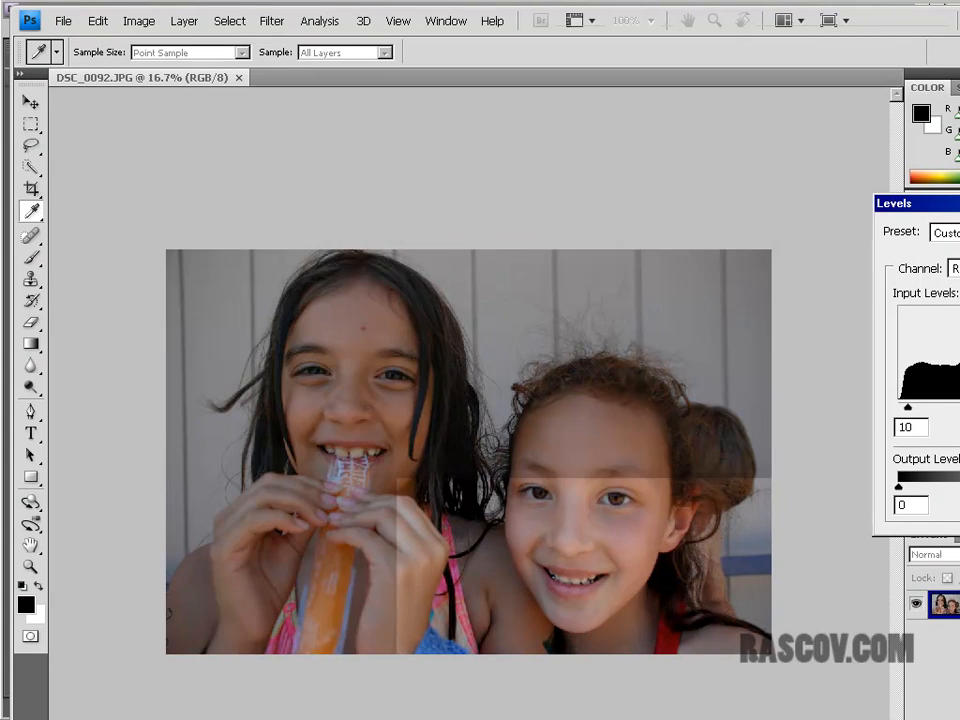
key(p)
key(p)
key(p)
key(p)
key(p)
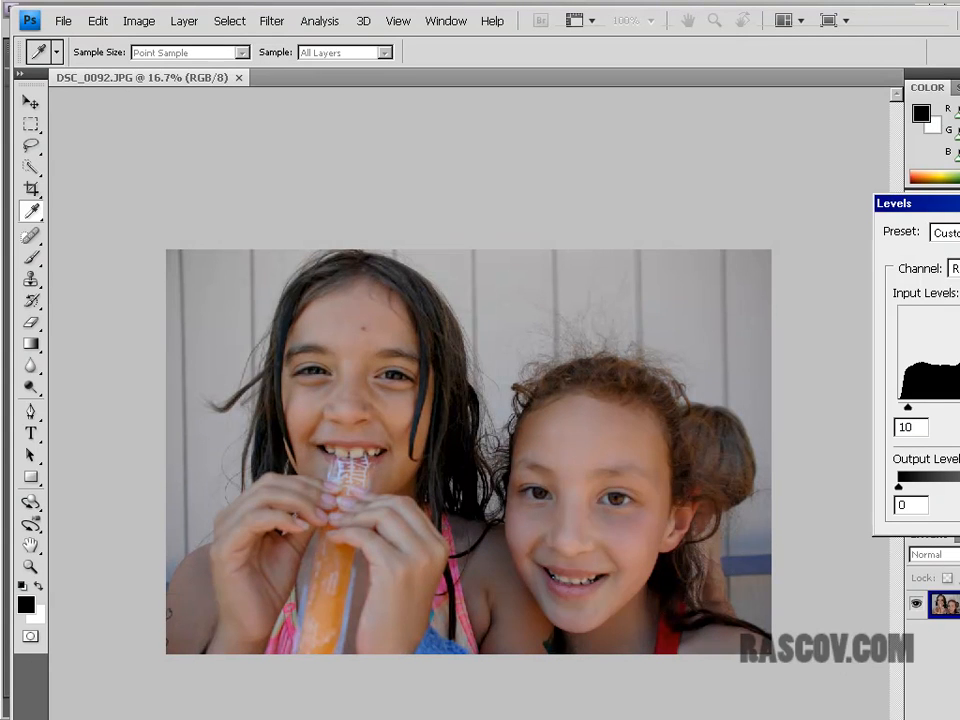
key(p)
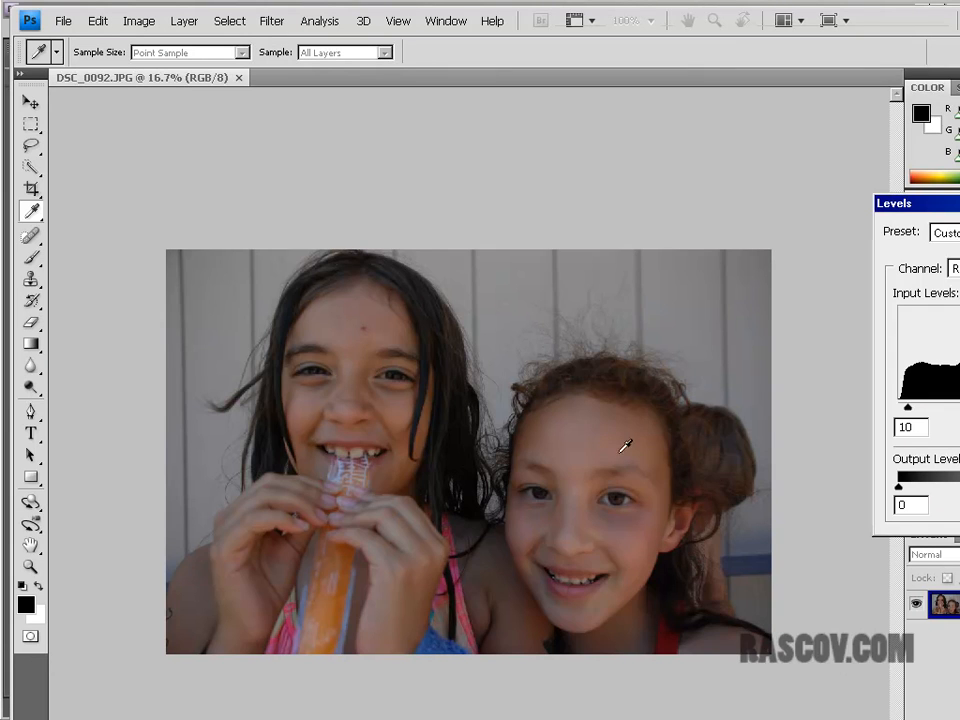
key(p)
key(p)
key(p)
key(p)
key(Escape)
key(m)
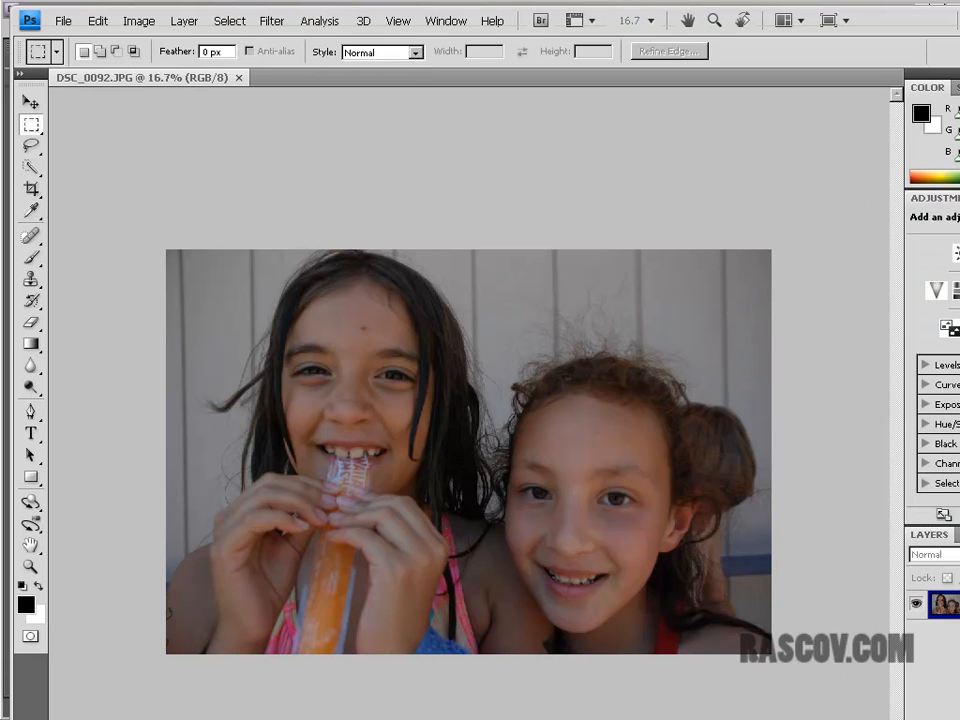
Step: Close DSC_0092.JPG and switch to the color.prproj project in Adobe Premiere Pro
click(239, 77)
click(184, 21)
mouse_move(248, 24)
mouse_move(445, 21)
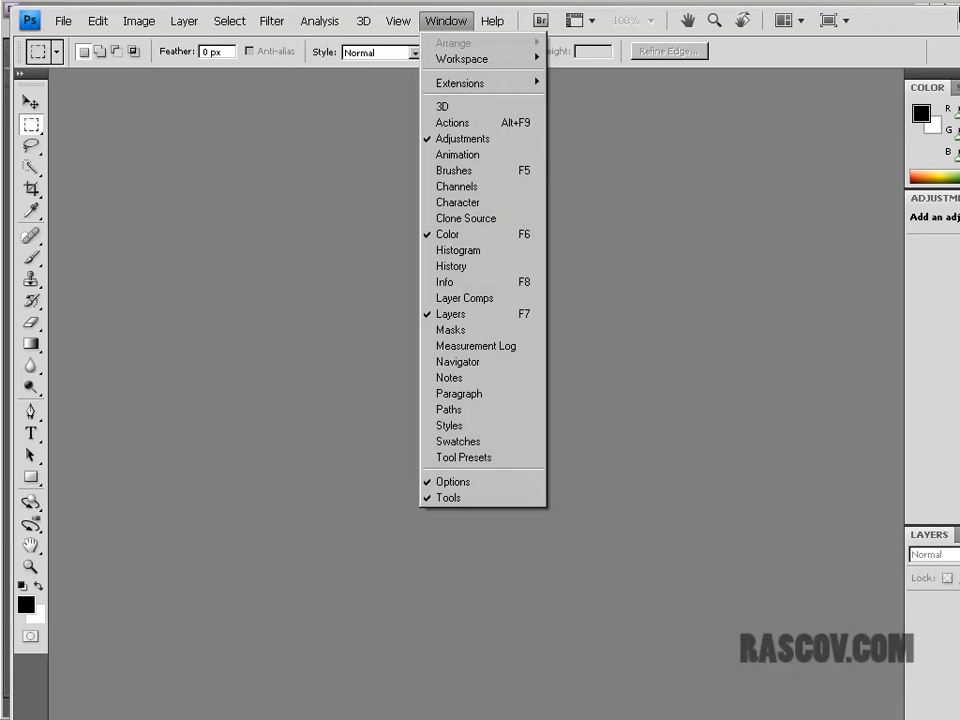
click(201, 220)
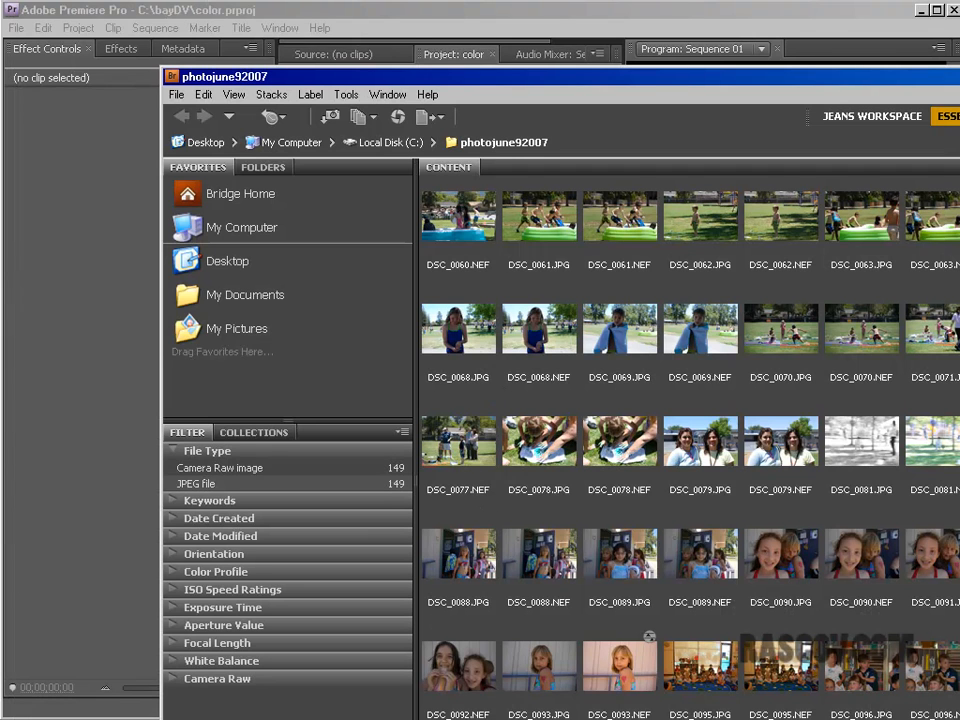
click(80, 330)
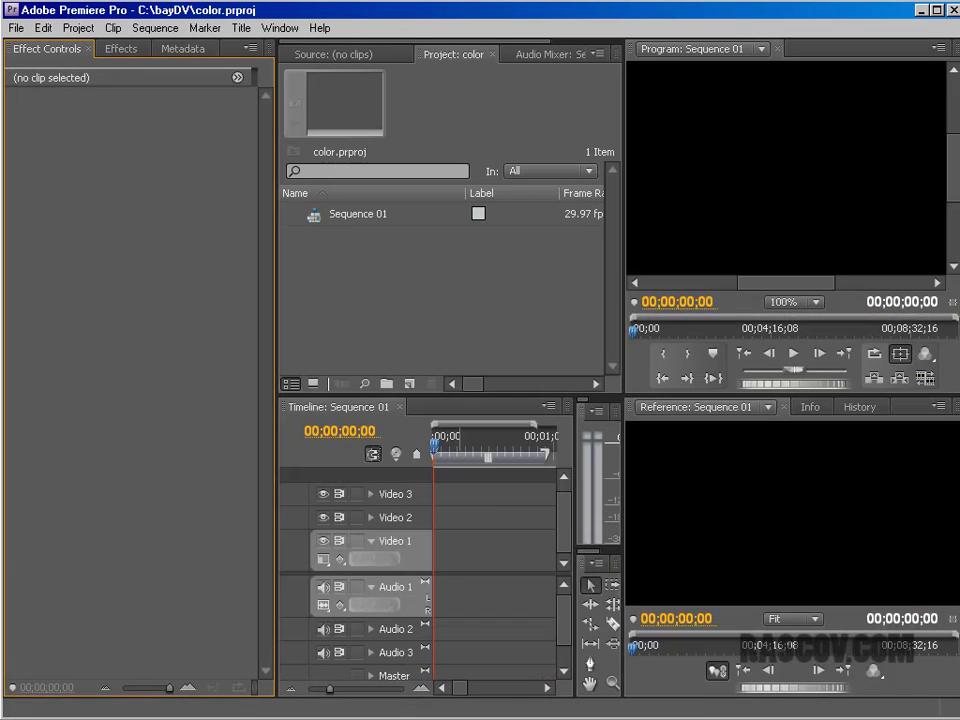
Step: Import the interview4.avi clip from the bloch_artist folder into the project
click(16, 28)
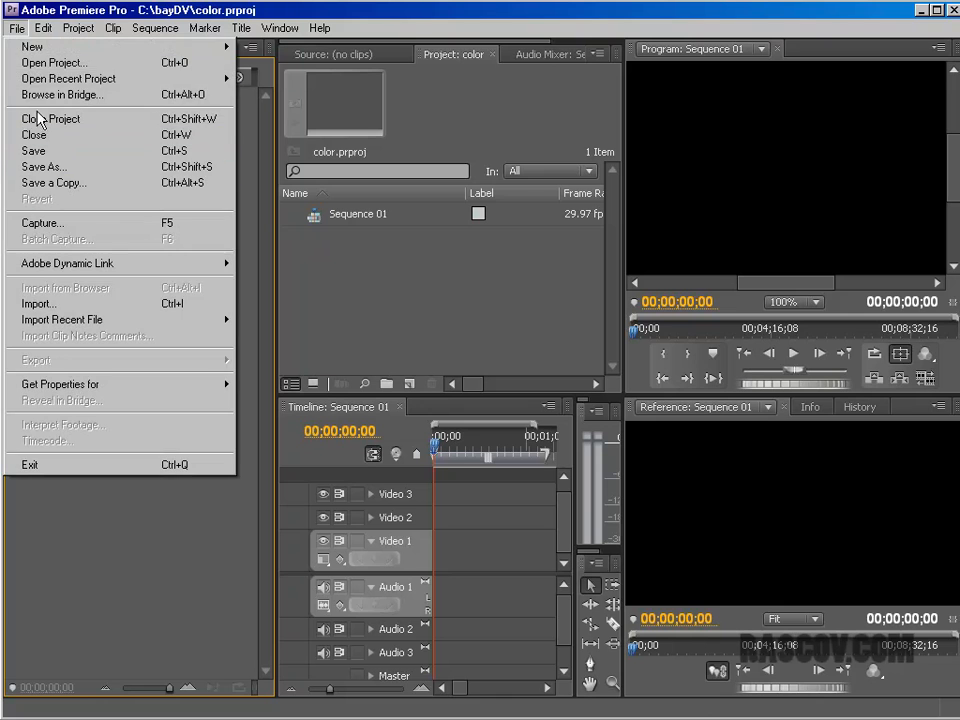
click(40, 303)
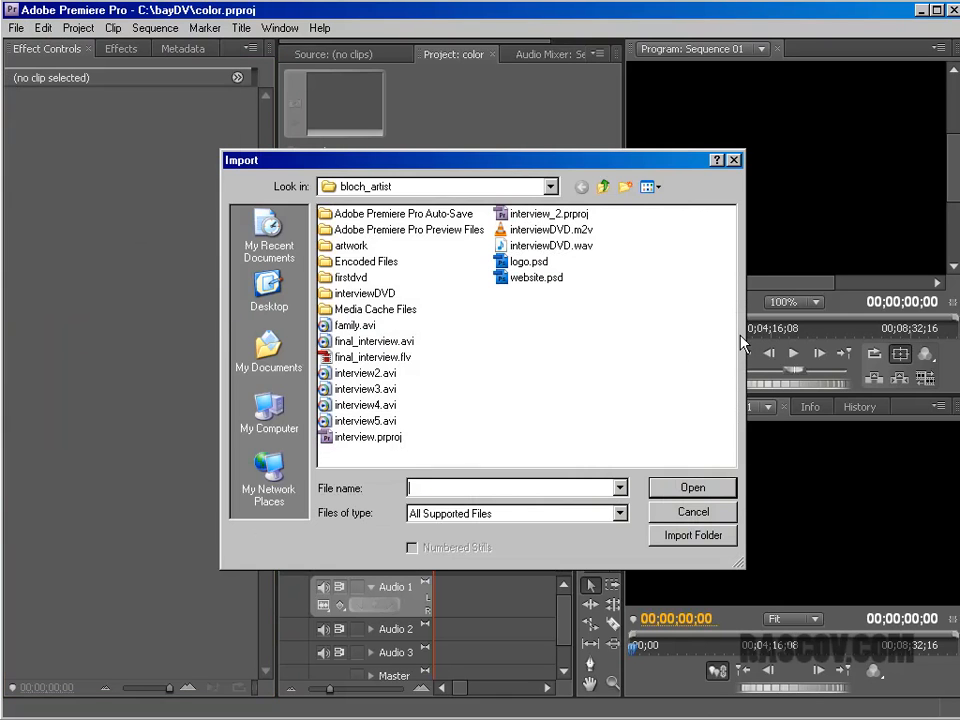
click(330, 373)
click(330, 405)
click(683, 488)
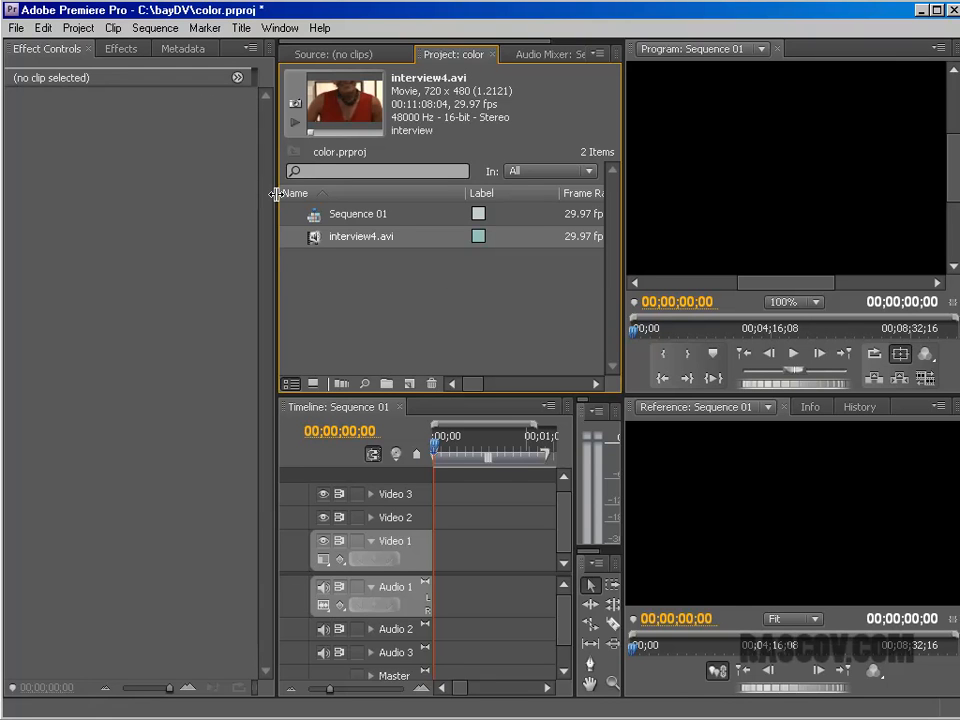
Step: Switch to a workspace with Source and Program monitors side by side above a wide timeline
drag(274, 195, 181, 196)
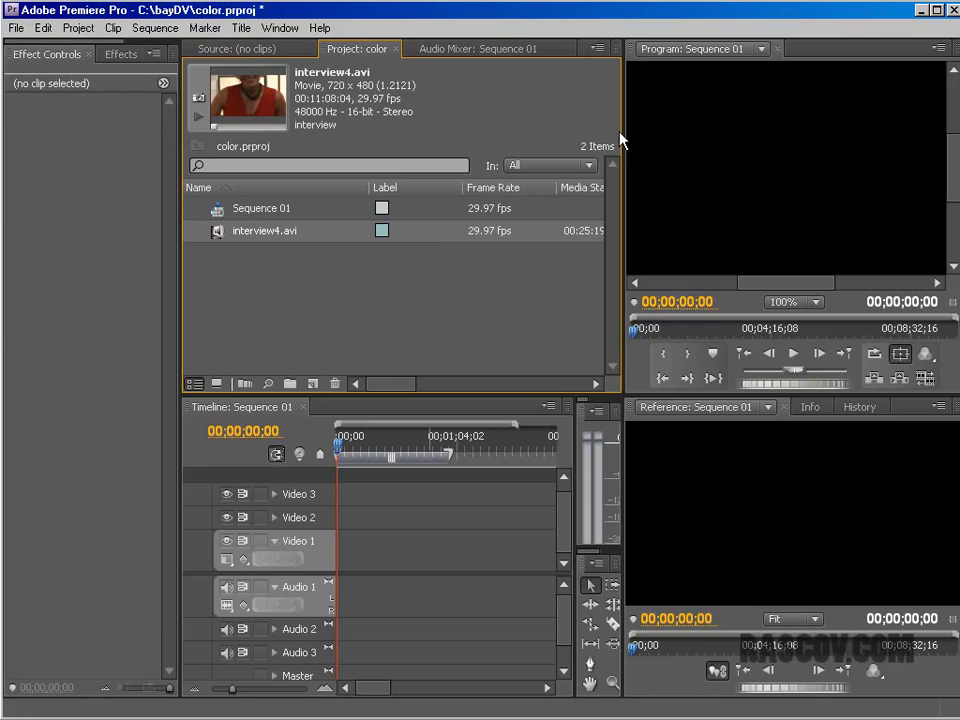
drag(623, 134, 594, 130)
click(280, 28)
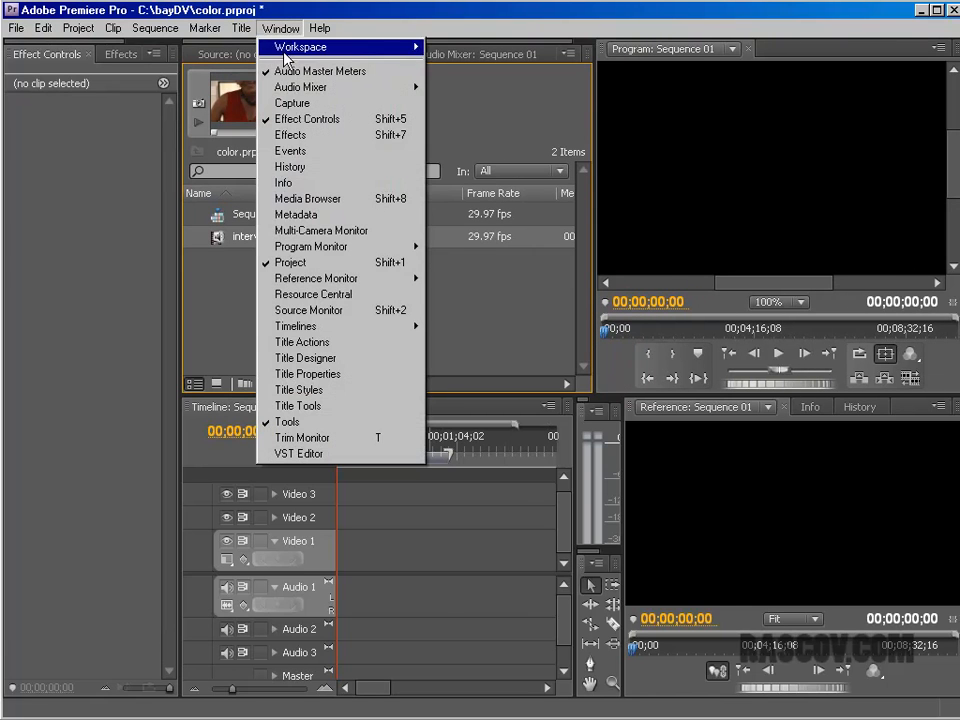
mouse_move(340, 46)
click(565, 88)
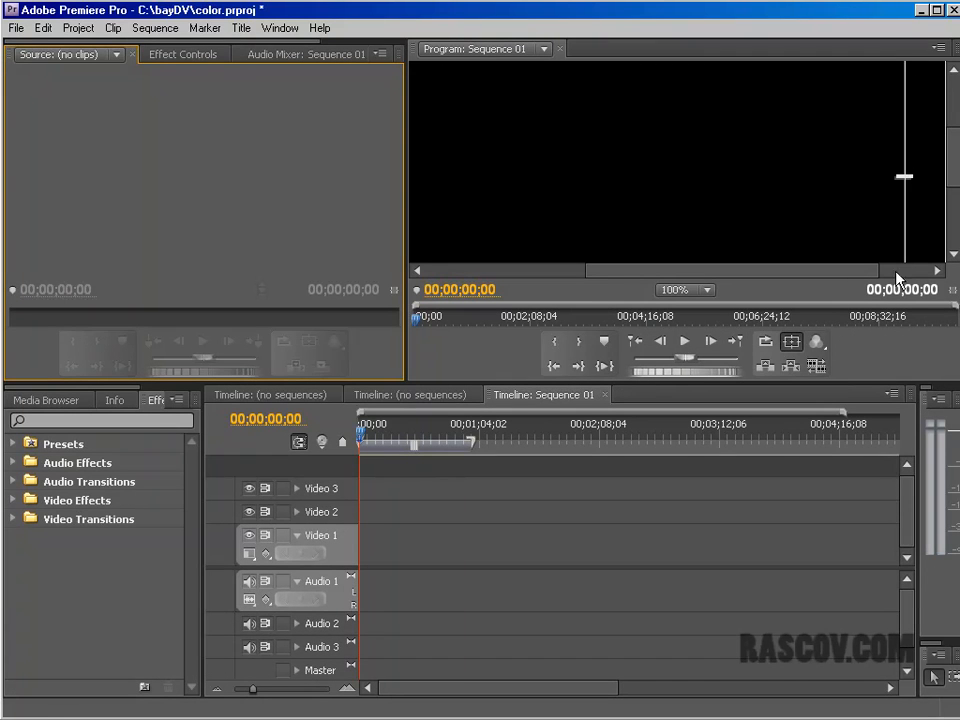
click(908, 182)
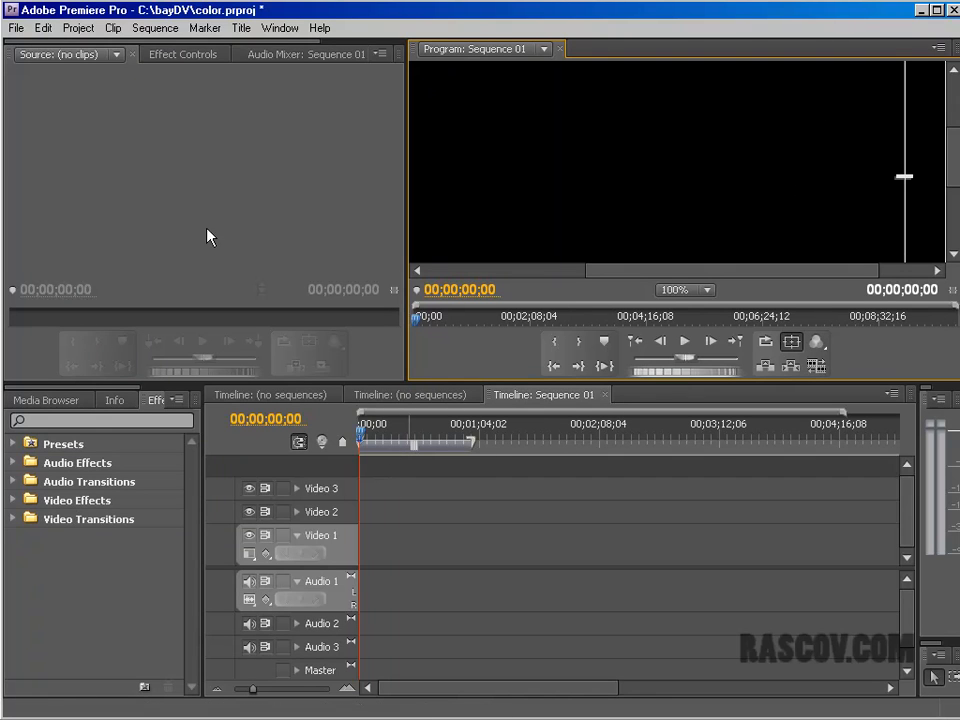
Step: Close the two empty timelines so that only Sequence 01 stays open
click(282, 397)
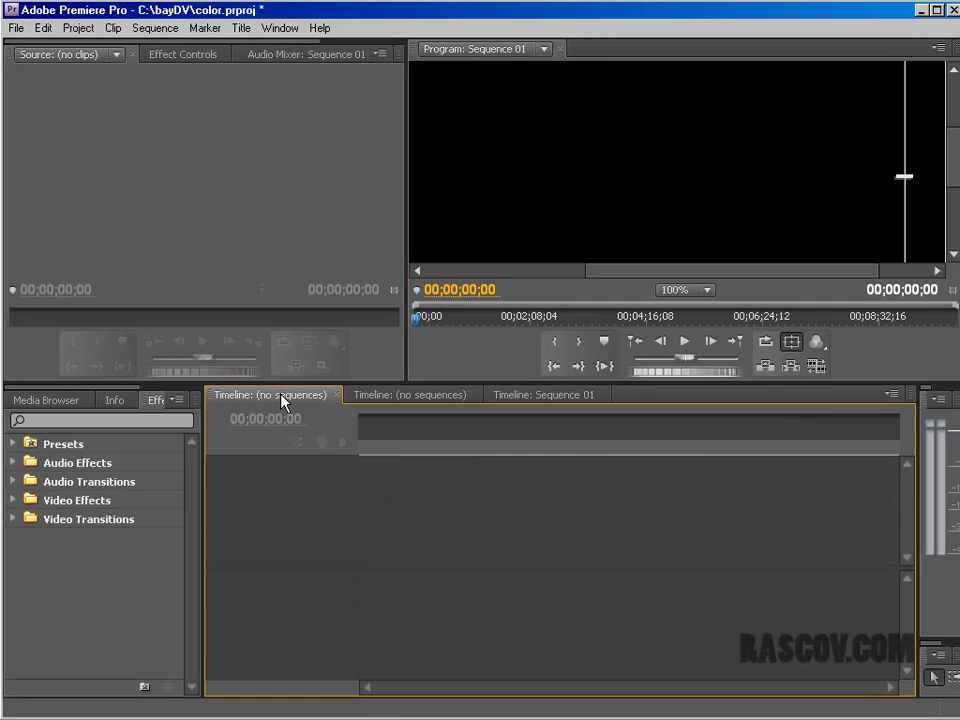
click(337, 396)
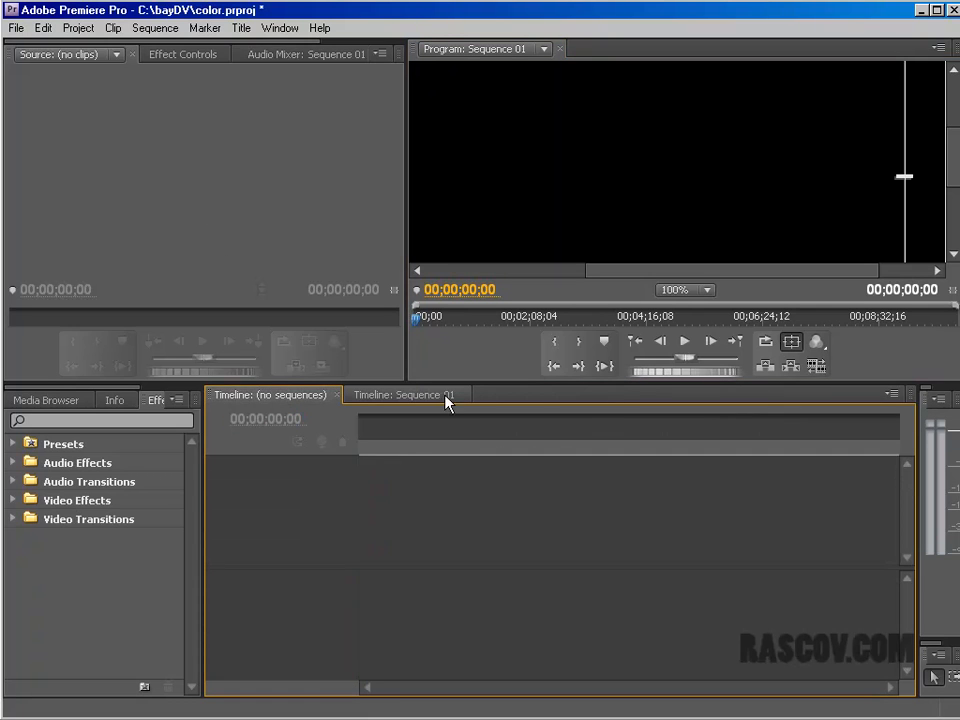
click(337, 396)
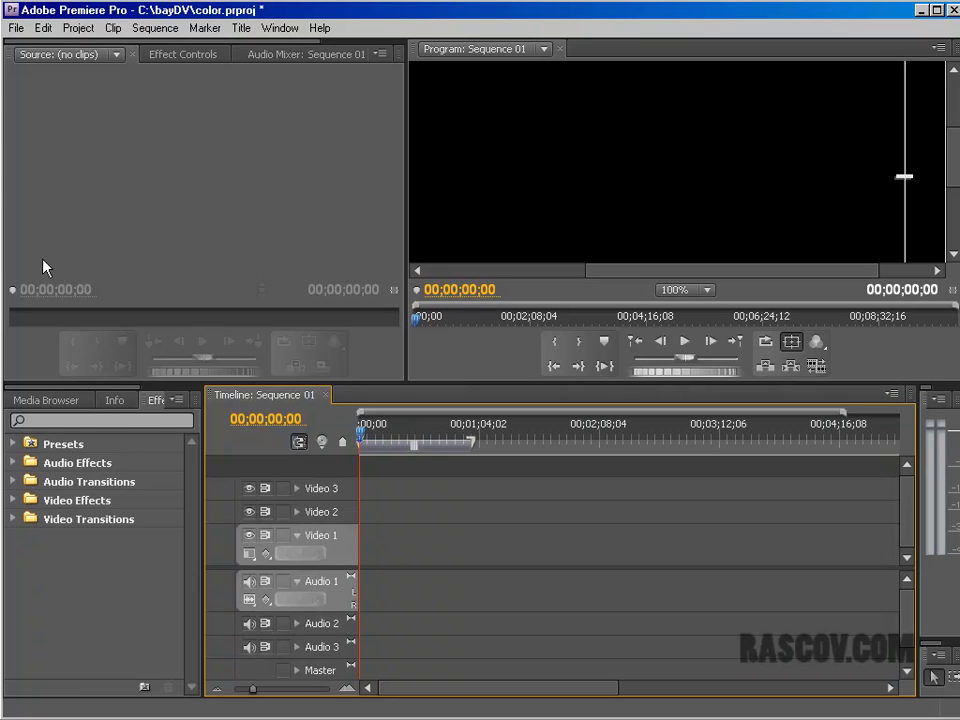
Step: Browse the folders of the C: drive in the Media Browser
click(62, 402)
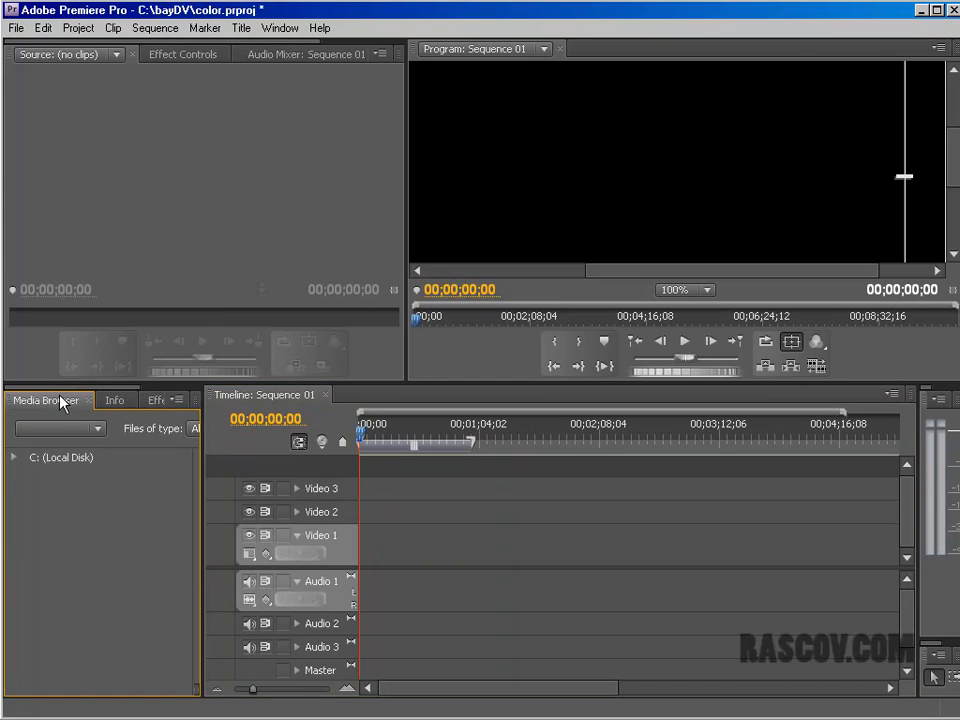
click(13, 457)
click(36, 53)
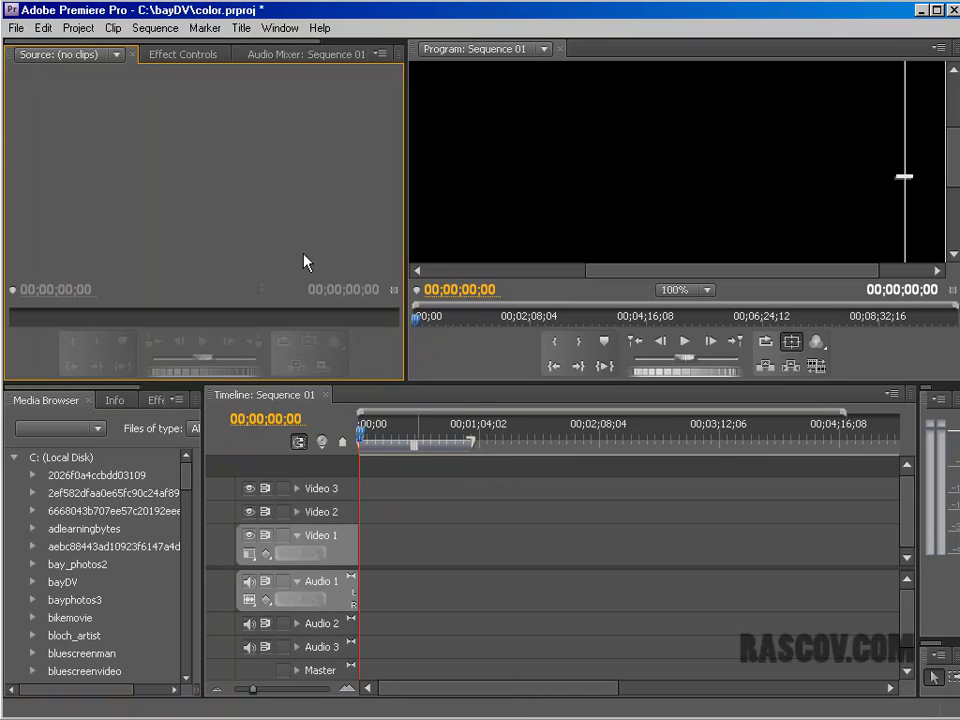
Step: Try to import interview4.avi again from the bloch_artist folder
click(17, 28)
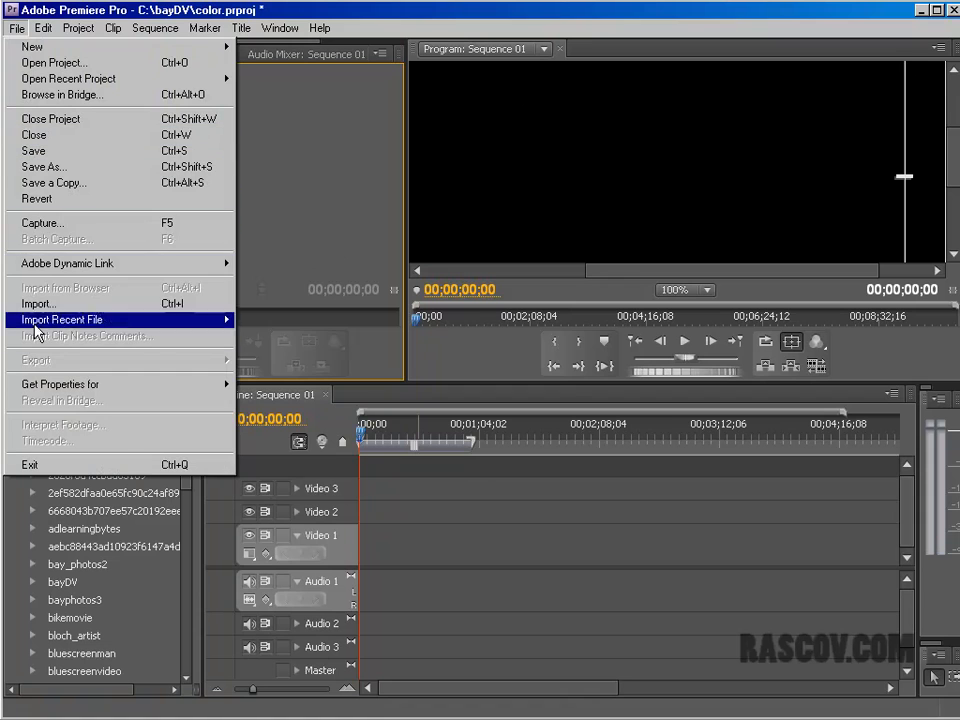
click(79, 304)
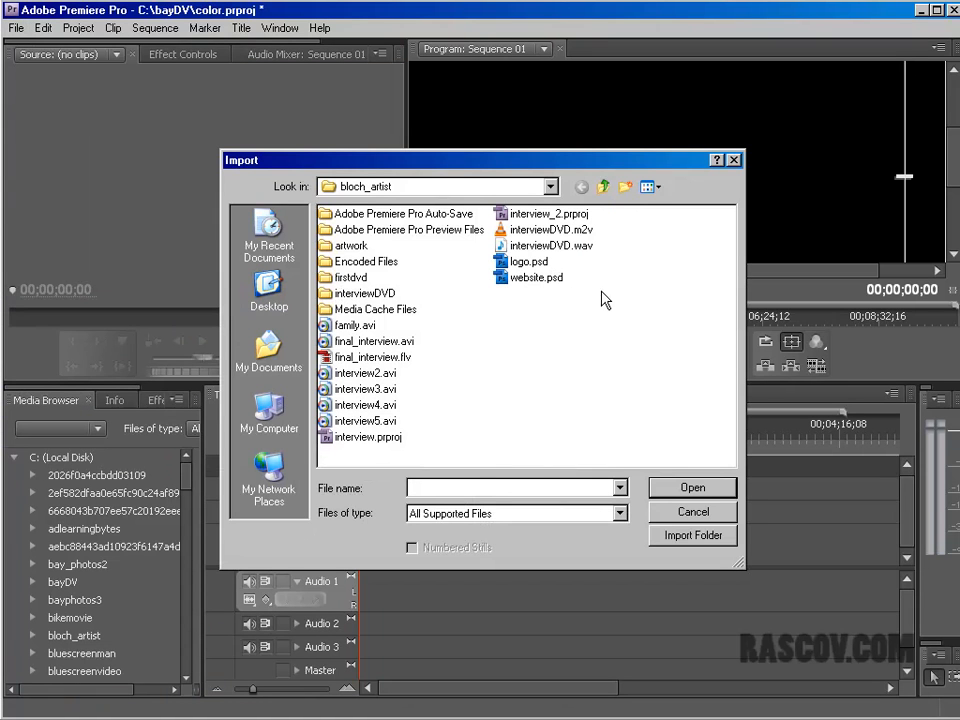
click(379, 419)
click(390, 407)
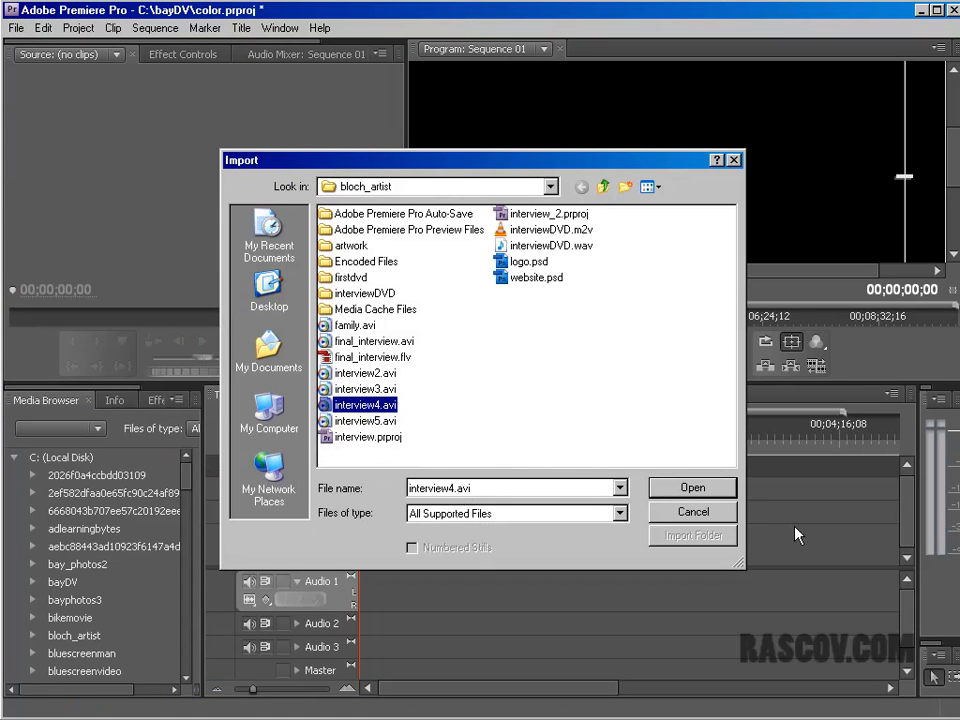
click(716, 493)
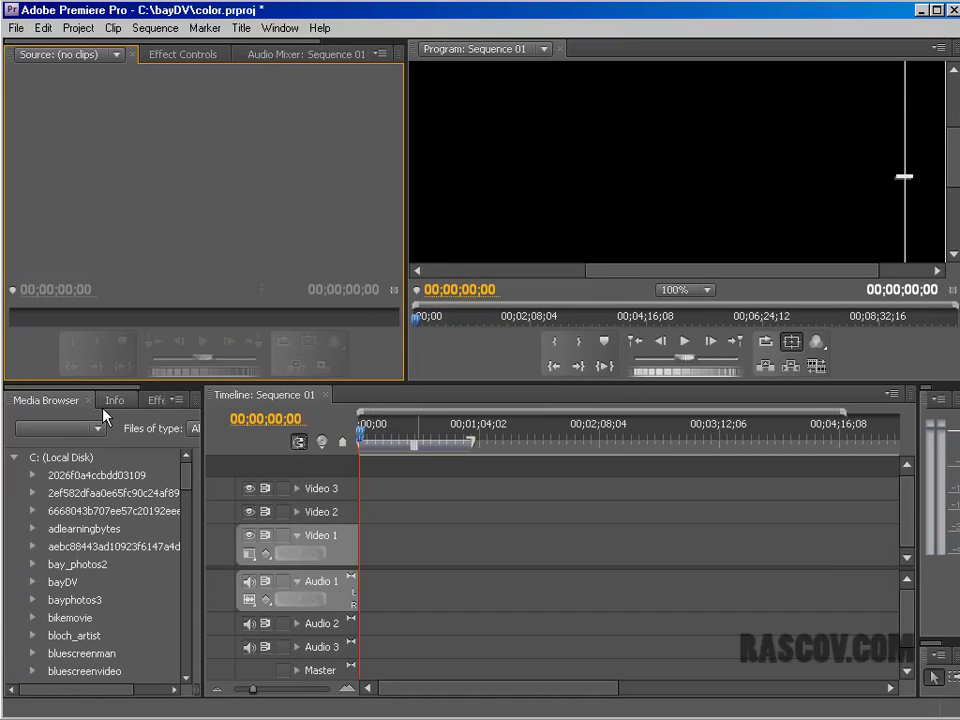
Step: Look through the bloch_artist folder in the Media Browser for the interview clips
mouse_move(187, 477)
mouse_down()
mouse_move(189, 506)
mouse_move(190, 476)
mouse_up()
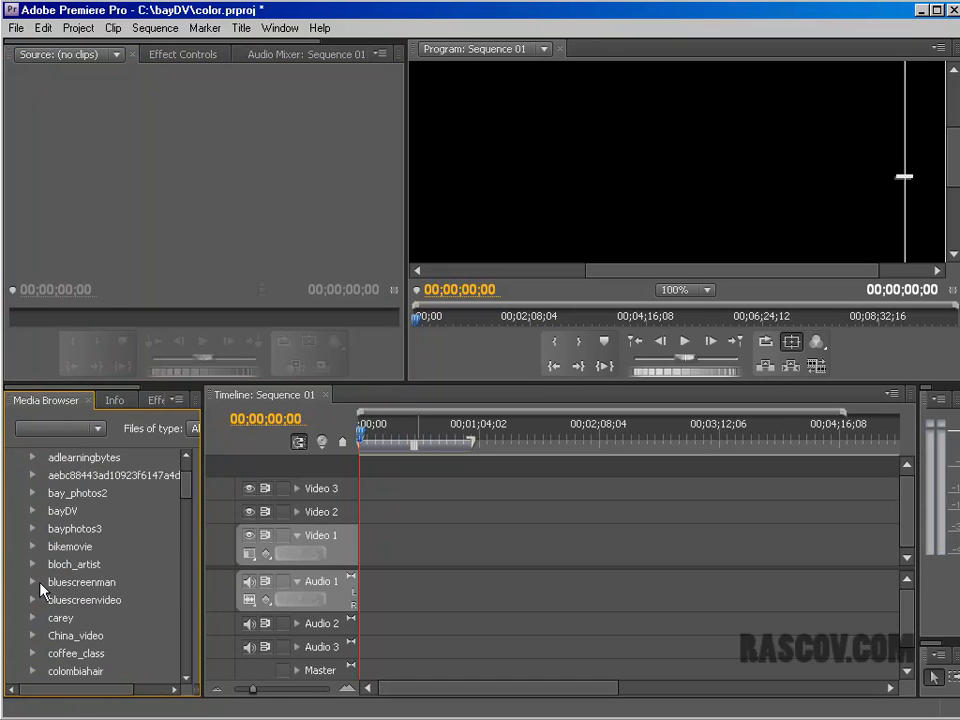
double_click(75, 563)
scroll(184, 505, down, 3)
scroll(184, 506, up, 2)
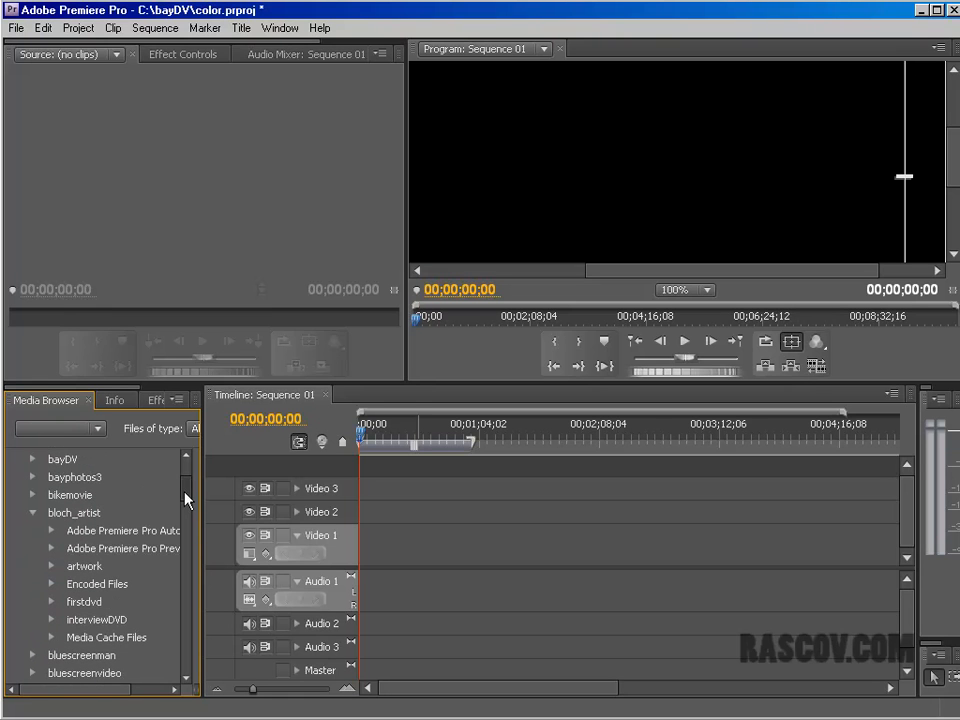
click(34, 513)
Step: Close the Media Browser and bring back the Project panel
click(87, 401)
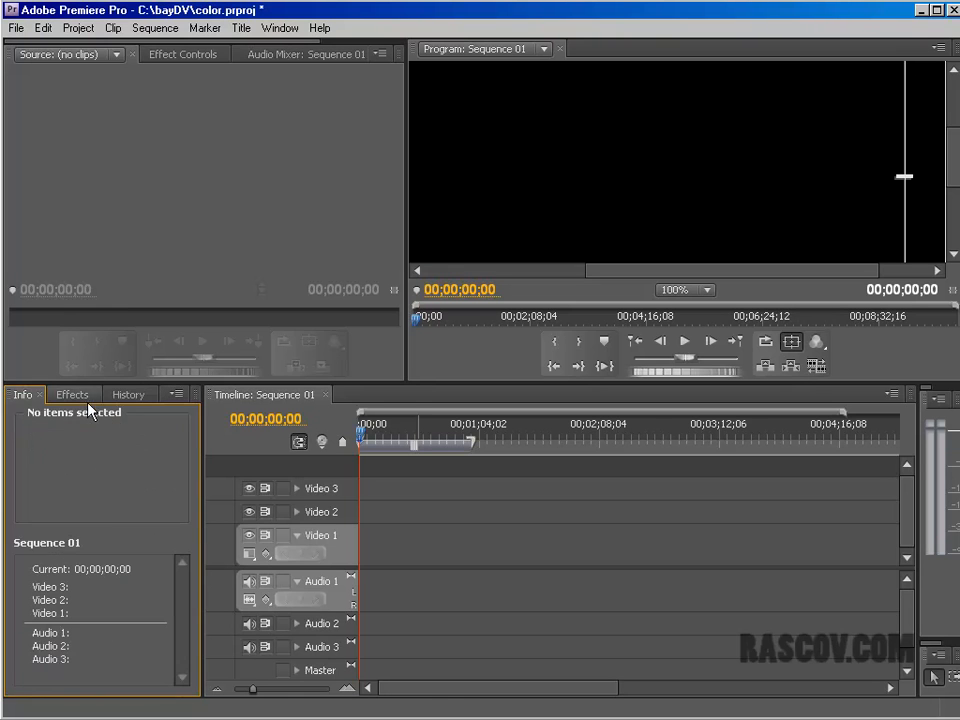
click(70, 88)
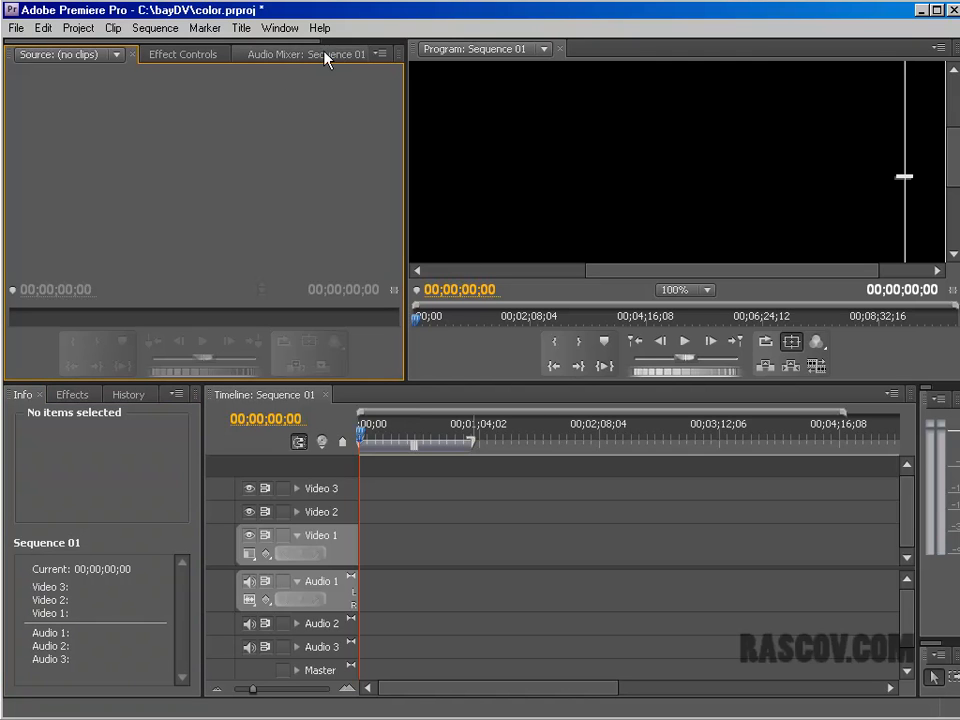
click(294, 29)
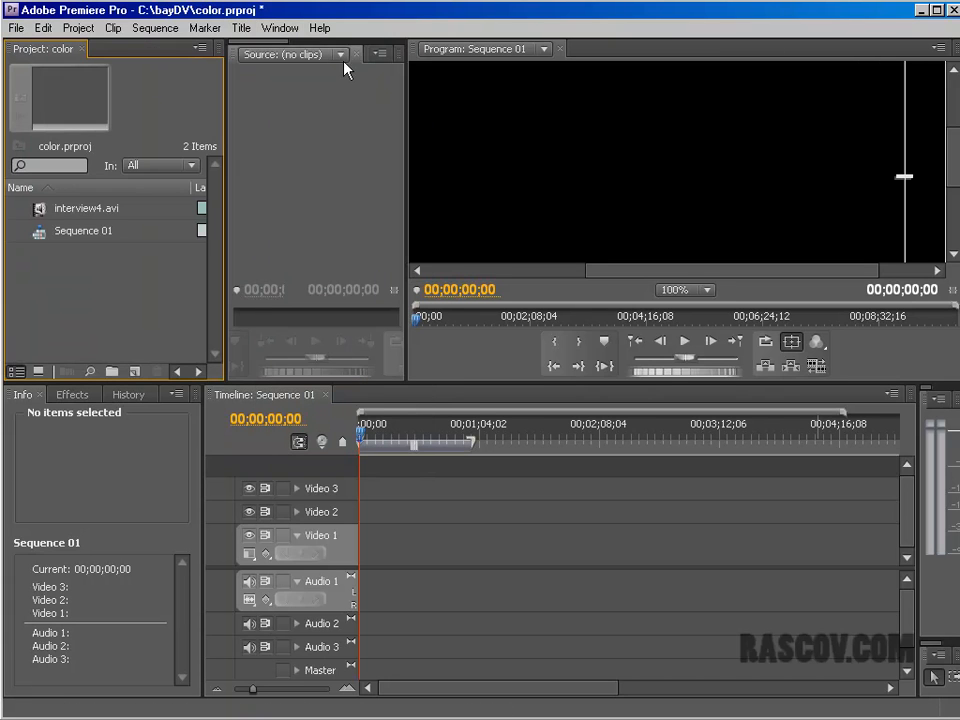
Step: Load interview4.avi into the Source Monitor and widen that monitor
click(40, 210)
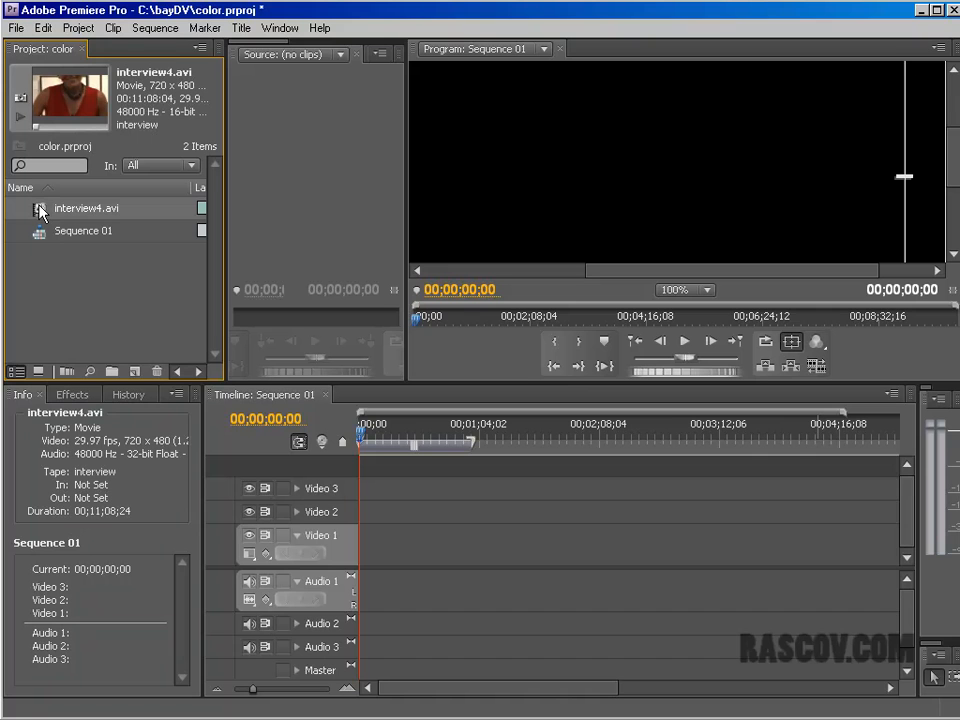
drag(38, 208, 332, 163)
drag(404, 185, 792, 185)
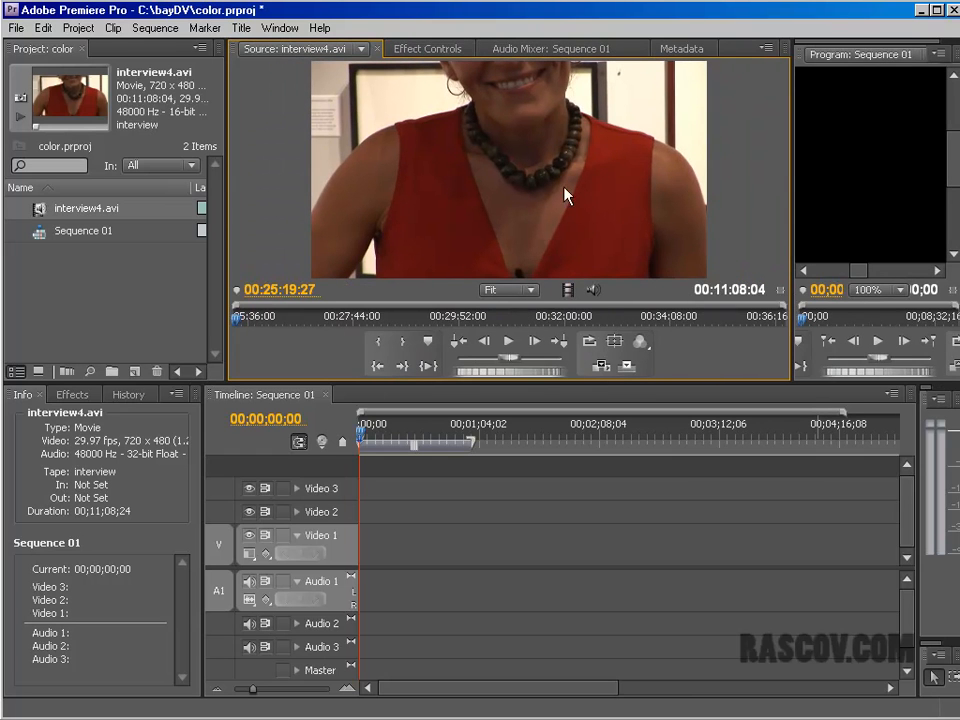
Step: Mark a section of interview4.avi in the Source Monitor, with the In point at 00:29:19:20 and the Out point at 00:29:34:13
click(531, 292)
click(588, 210)
drag(236, 318, 435, 302)
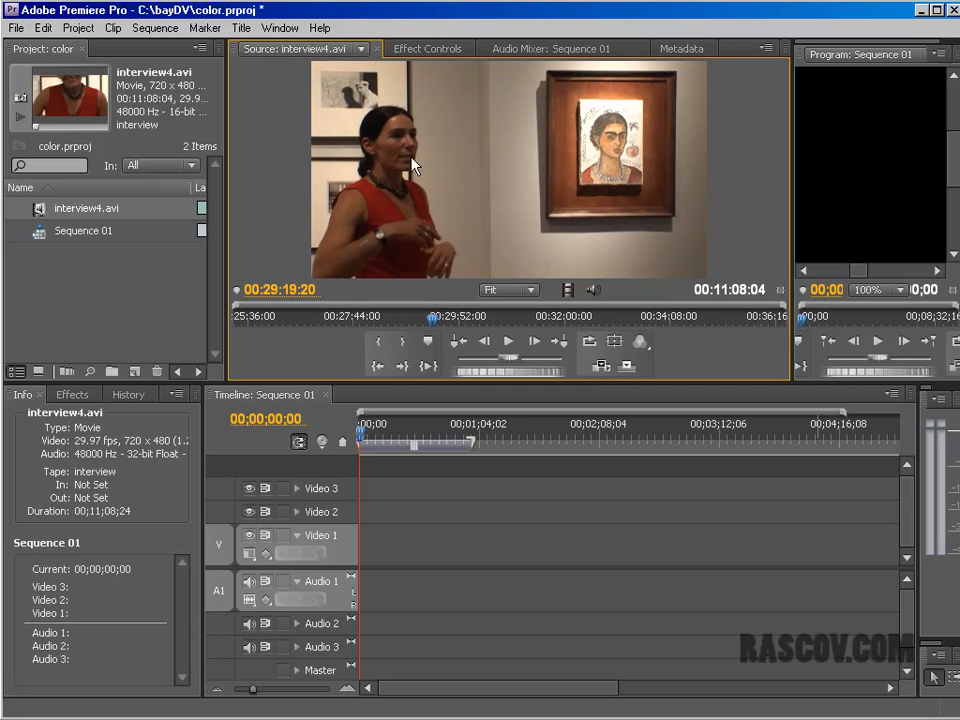
click(378, 341)
drag(436, 320, 447, 320)
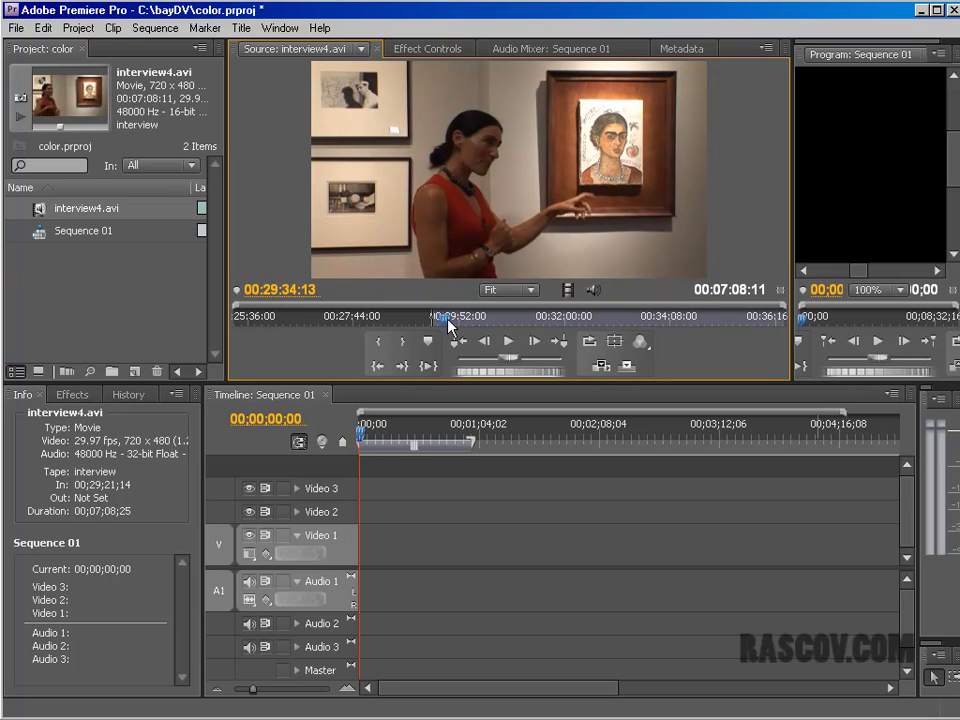
click(405, 344)
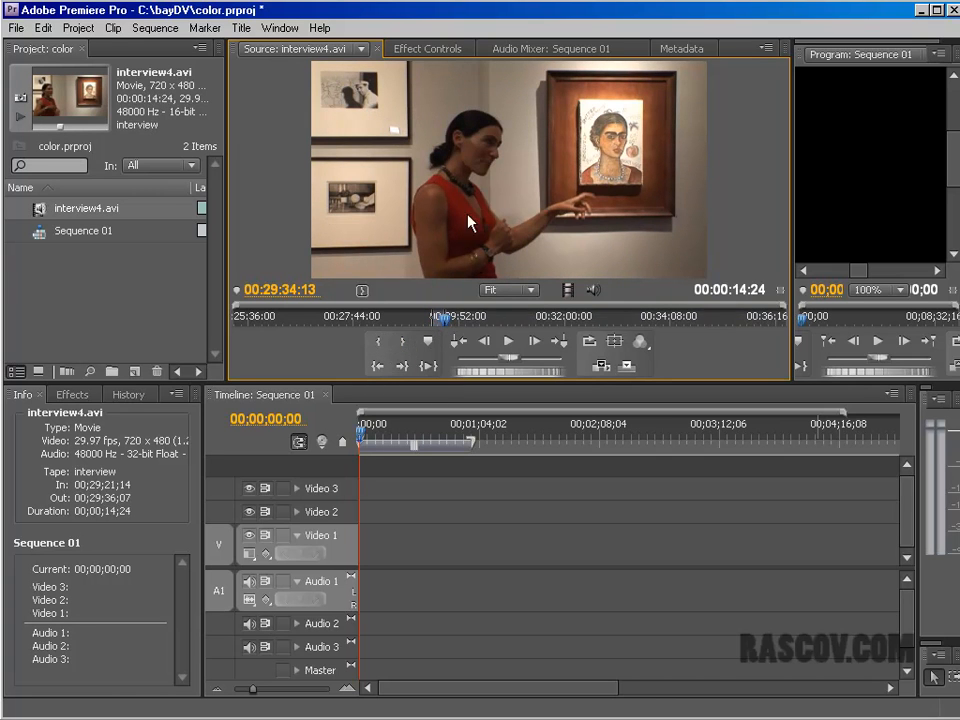
Step: Place the marked clip at the start of Video 1 and show its frame at 00;00;02;15 fitted in a widened Program Monitor
drag(476, 185, 366, 558)
drag(362, 440, 367, 440)
drag(791, 178, 524, 180)
click(744, 290)
click(738, 306)
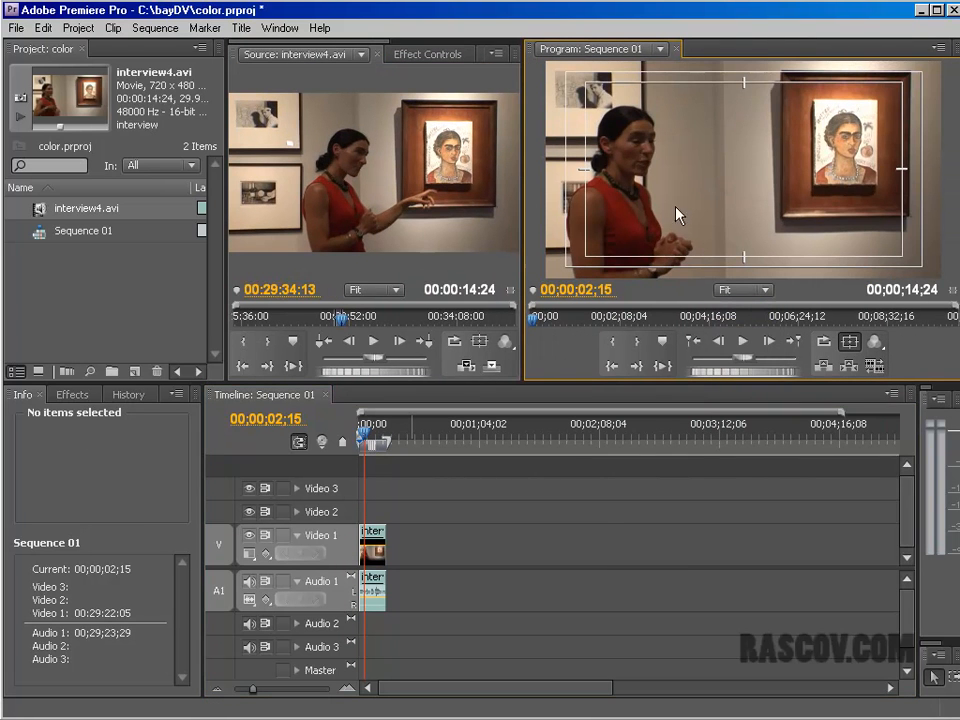
Step: Magnify the Program Monitor to 150% and center the view on the woman's face
click(737, 287)
click(746, 366)
click(762, 291)
click(750, 411)
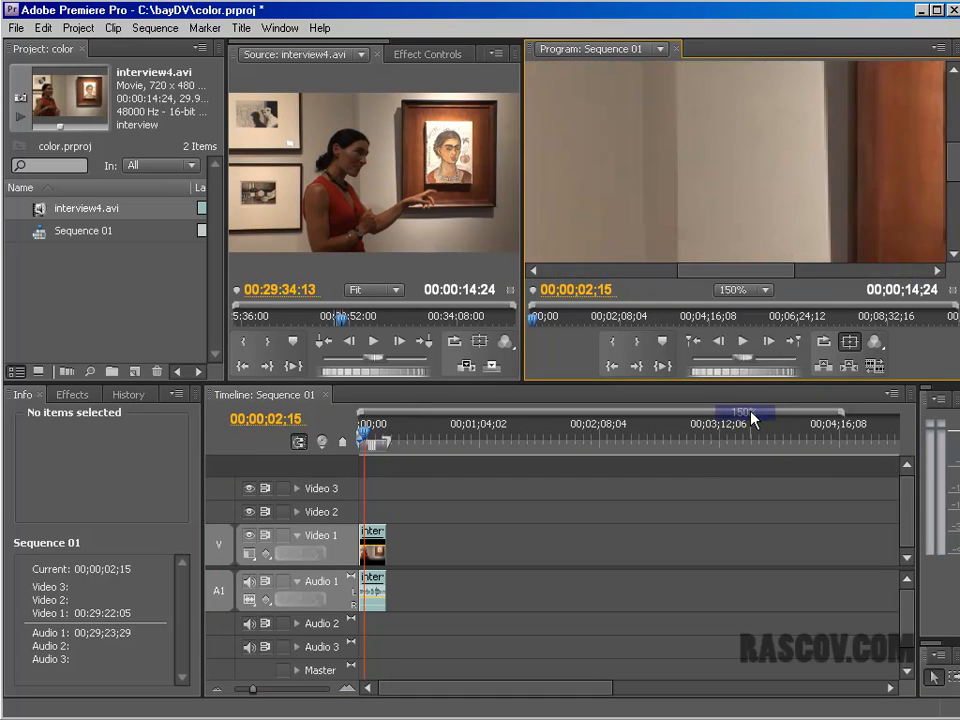
drag(746, 271, 638, 279)
mouse_move(955, 178)
mouse_down()
mouse_move(956, 156)
mouse_move(956, 168)
mouse_up()
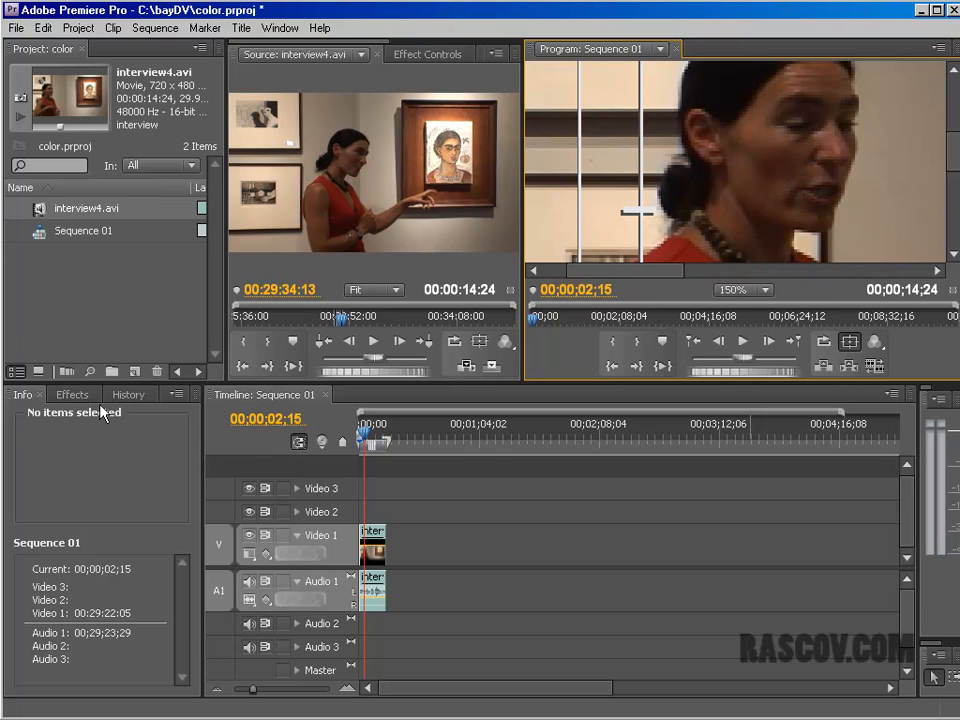
Step: Apply the Levels video effect to the interview4.avi clip on Video 1 and enlarge the timeline's time scale
click(73, 394)
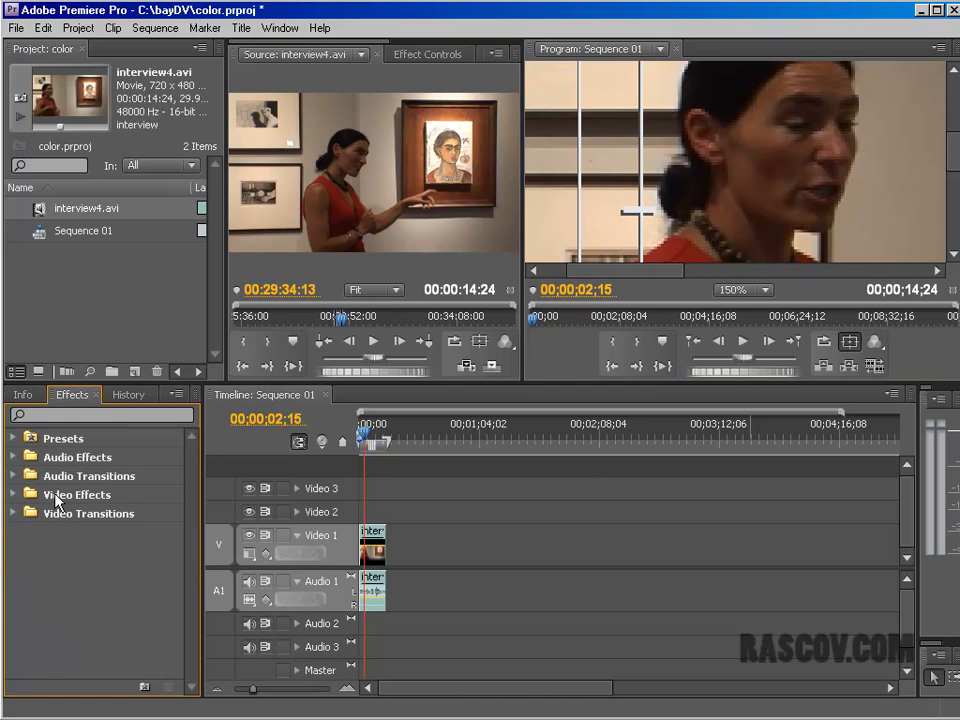
click(14, 495)
scroll(197, 500, down, 1)
scroll(197, 505, down, 2)
click(22, 454)
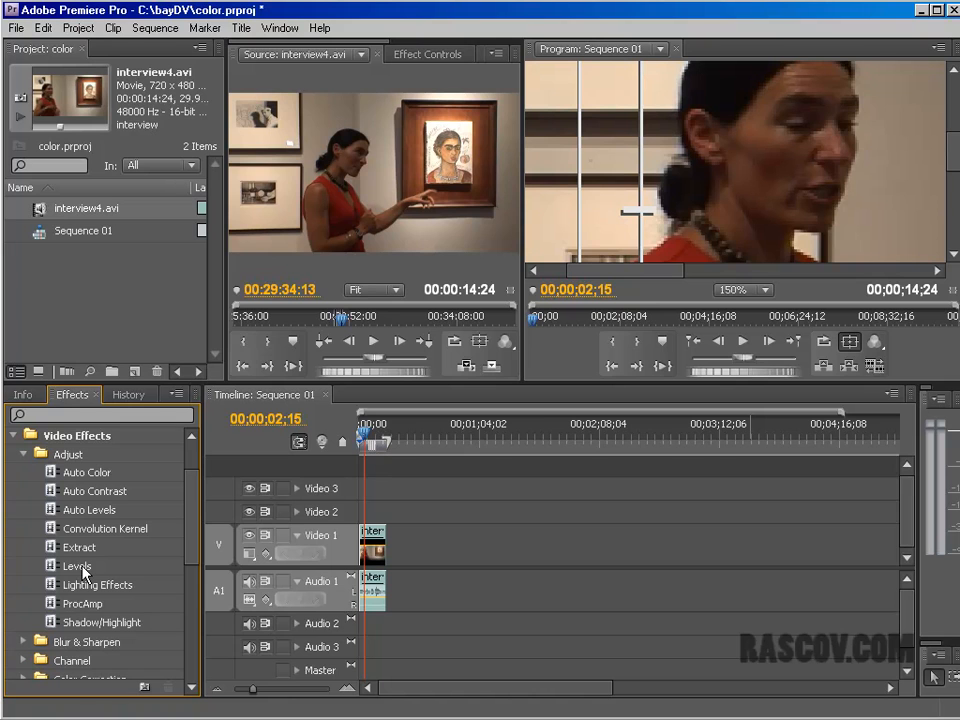
drag(55, 572, 378, 563)
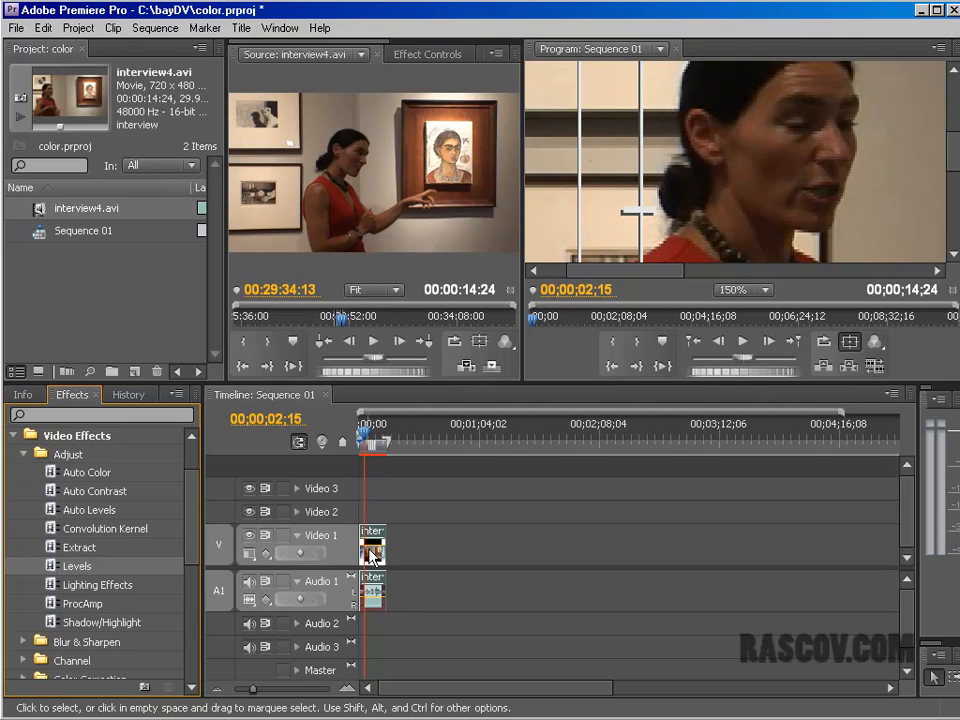
drag(254, 690, 270, 690)
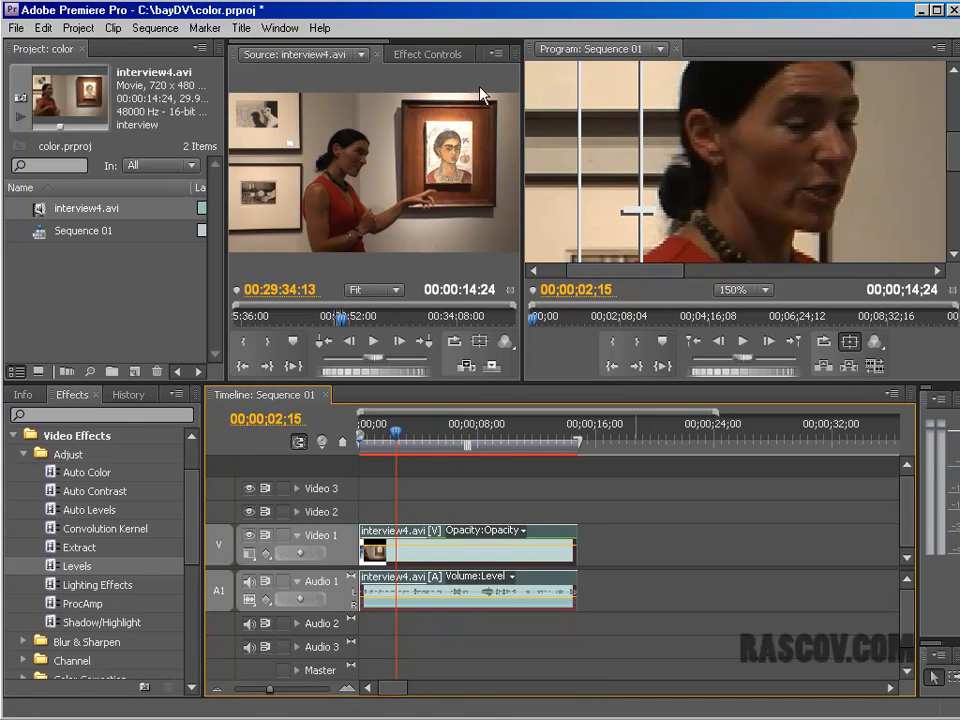
Step: Adjust the clip's Levels effect for RGB Channels, with input levels of 11 for black, 1.48 for midtones and 234 for white
click(452, 55)
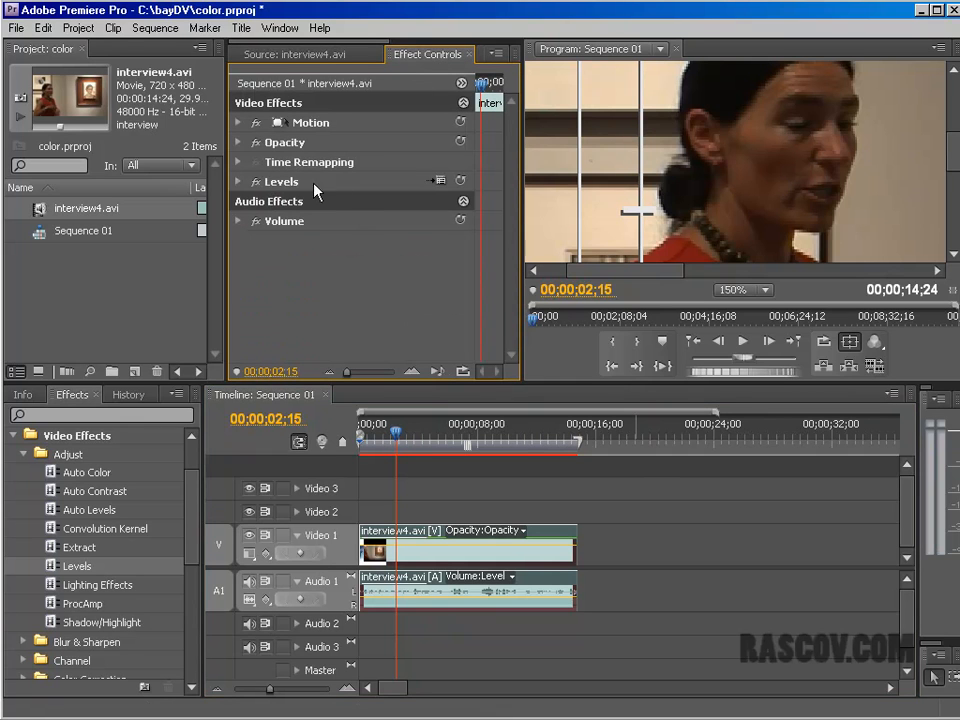
click(440, 180)
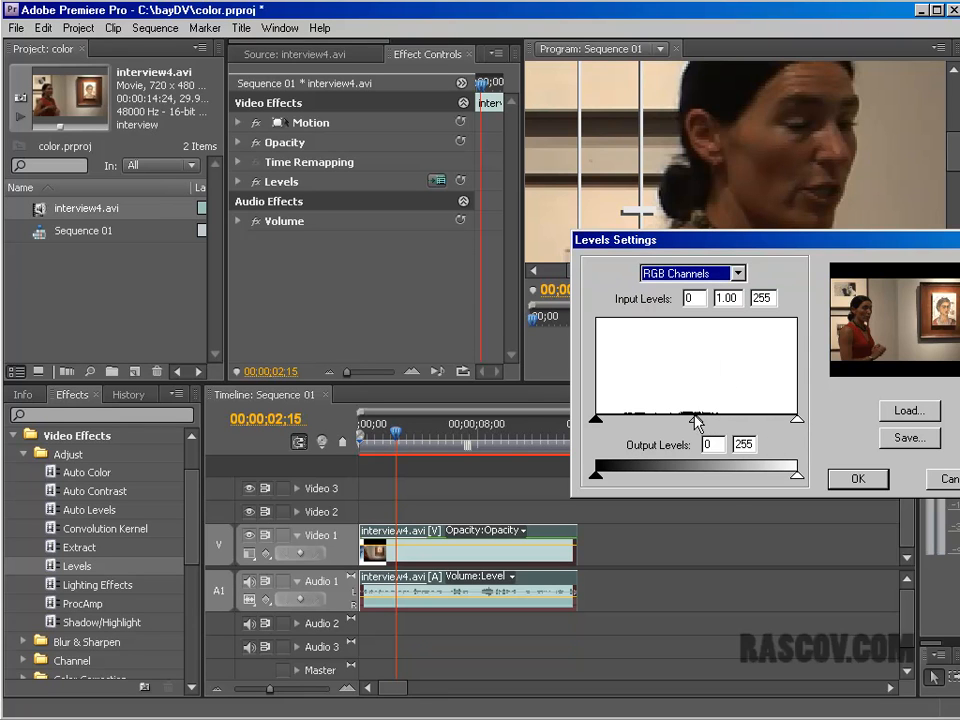
mouse_move(692, 425)
mouse_down()
mouse_move(666, 429)
mouse_move(672, 418)
mouse_move(660, 418)
mouse_move(684, 420)
mouse_move(676, 424)
mouse_up()
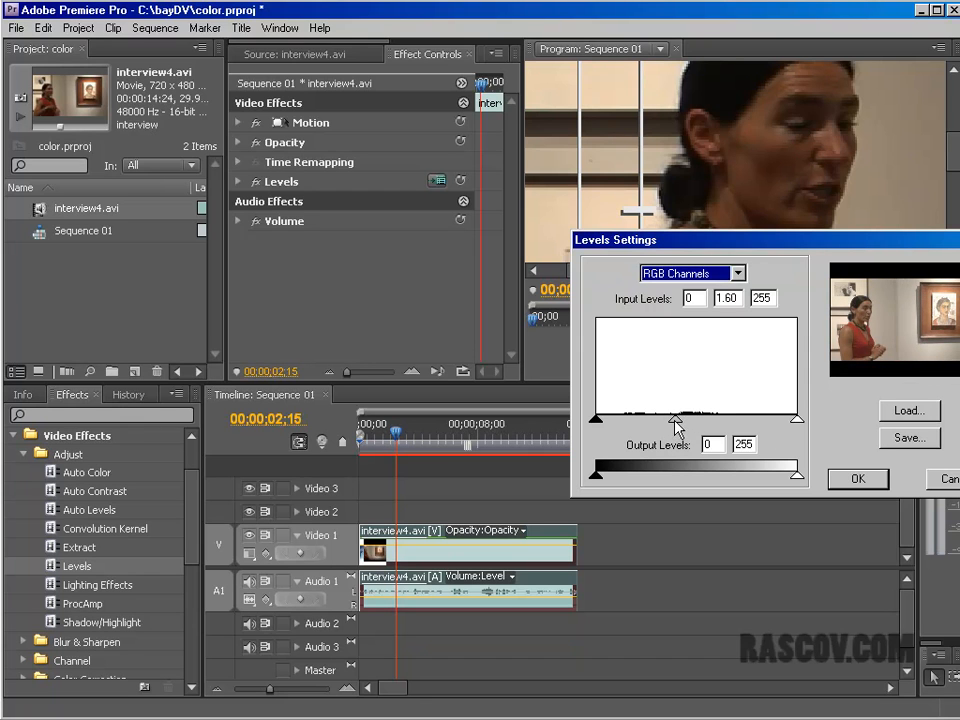
drag(598, 424, 608, 428)
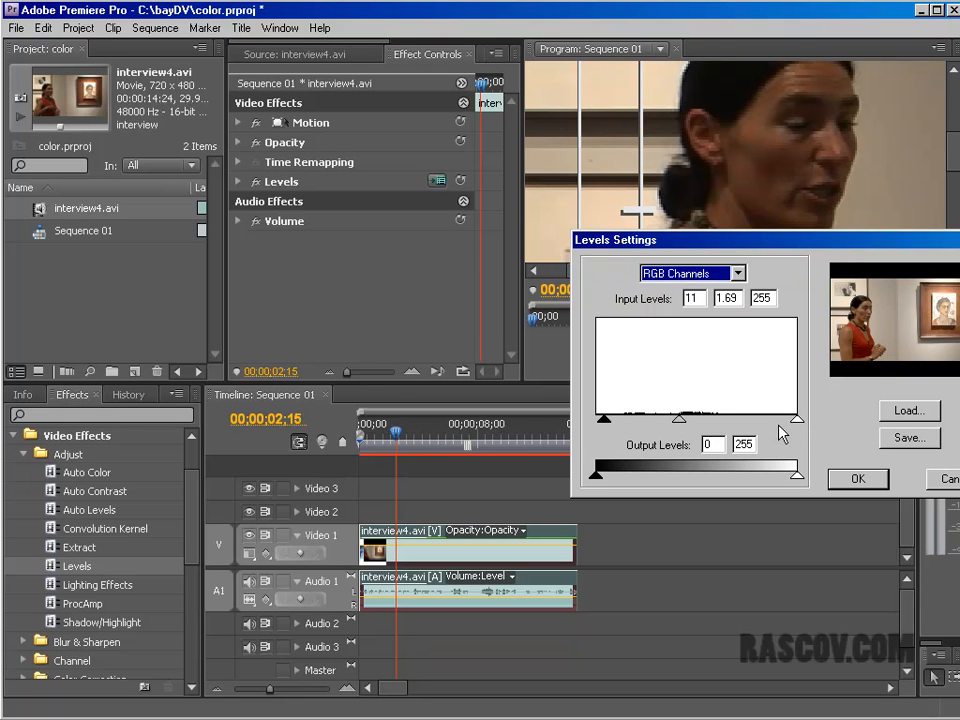
mouse_move(798, 422)
mouse_down()
mouse_move(752, 424)
mouse_move(784, 422)
mouse_up()
mouse_move(673, 421)
mouse_down()
mouse_move(682, 418)
mouse_move(662, 420)
mouse_move(690, 420)
mouse_move(680, 413)
mouse_up()
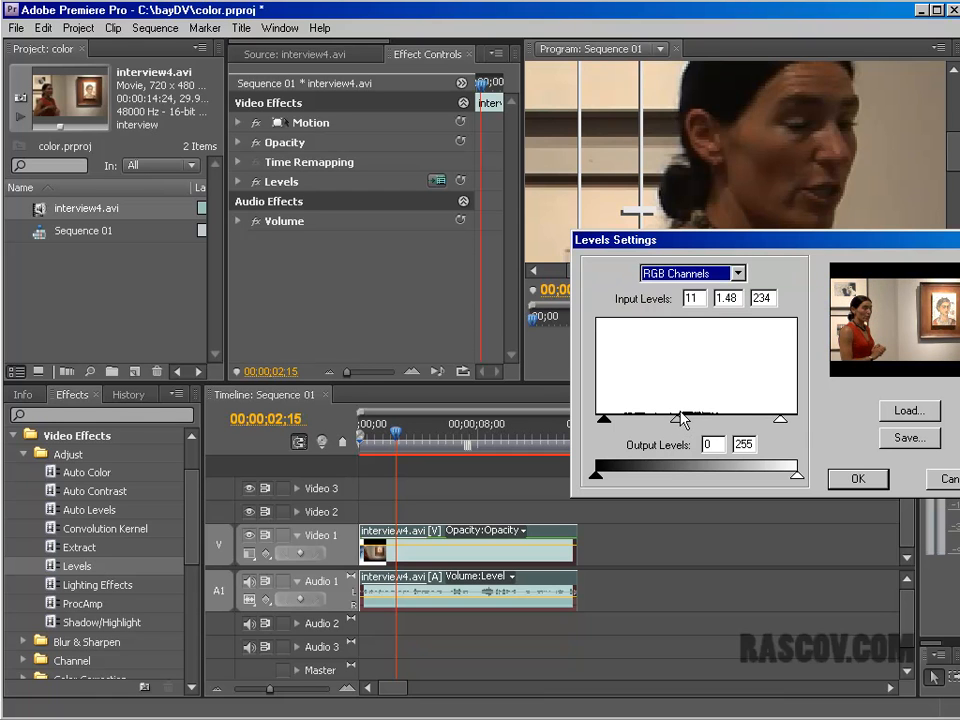
click(858, 479)
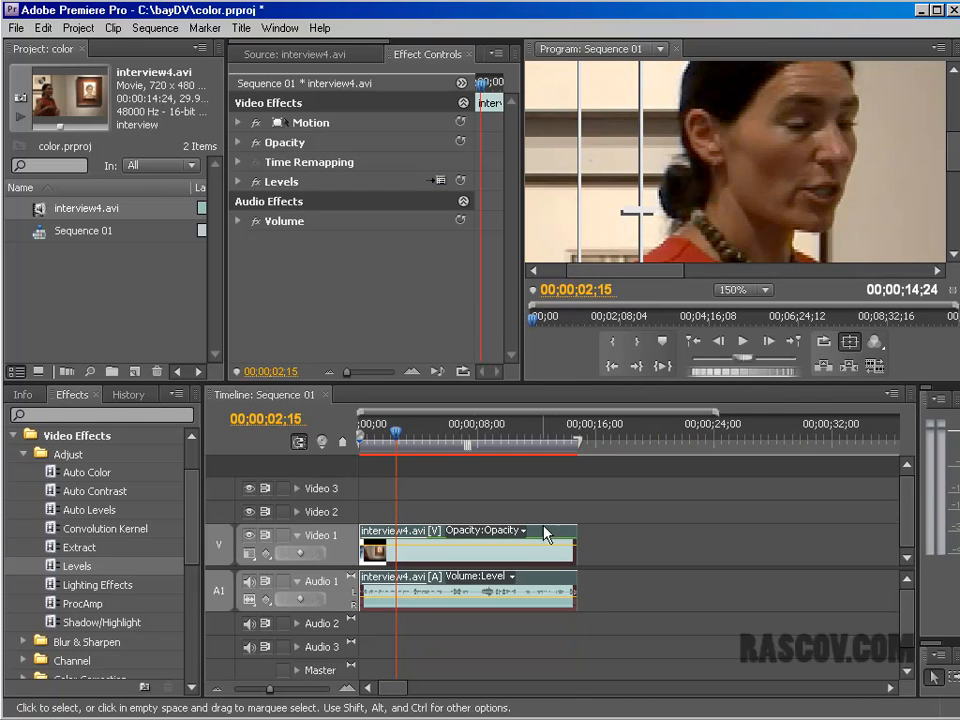
Step: Compare the frame at 00;00;07;03 with the Levels effect switched off and on
drag(430, 432, 464, 436)
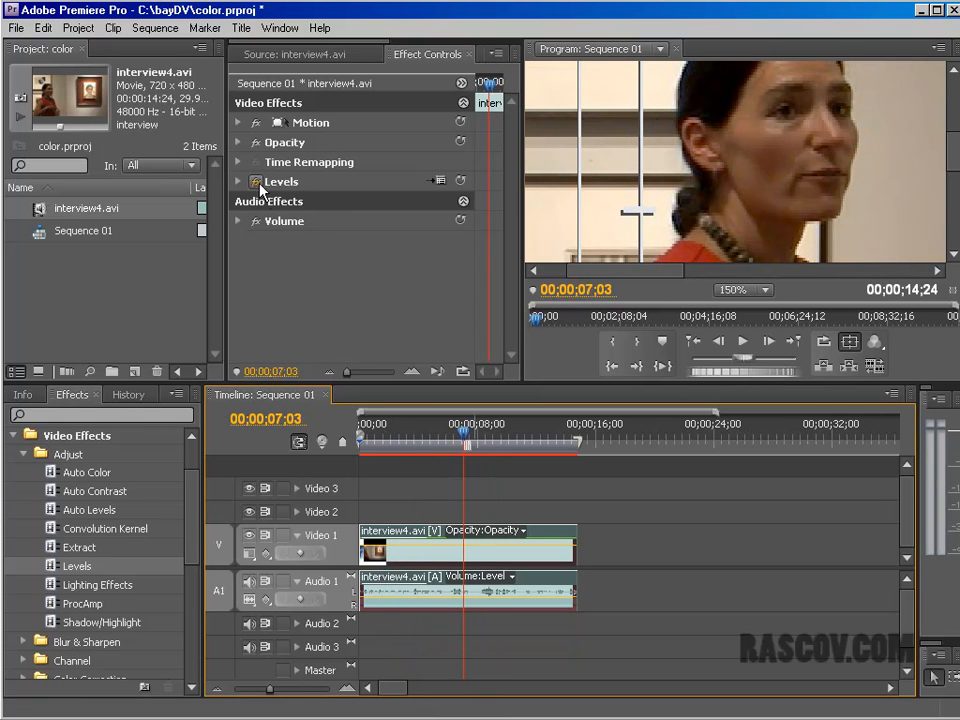
click(256, 181)
click(256, 181)
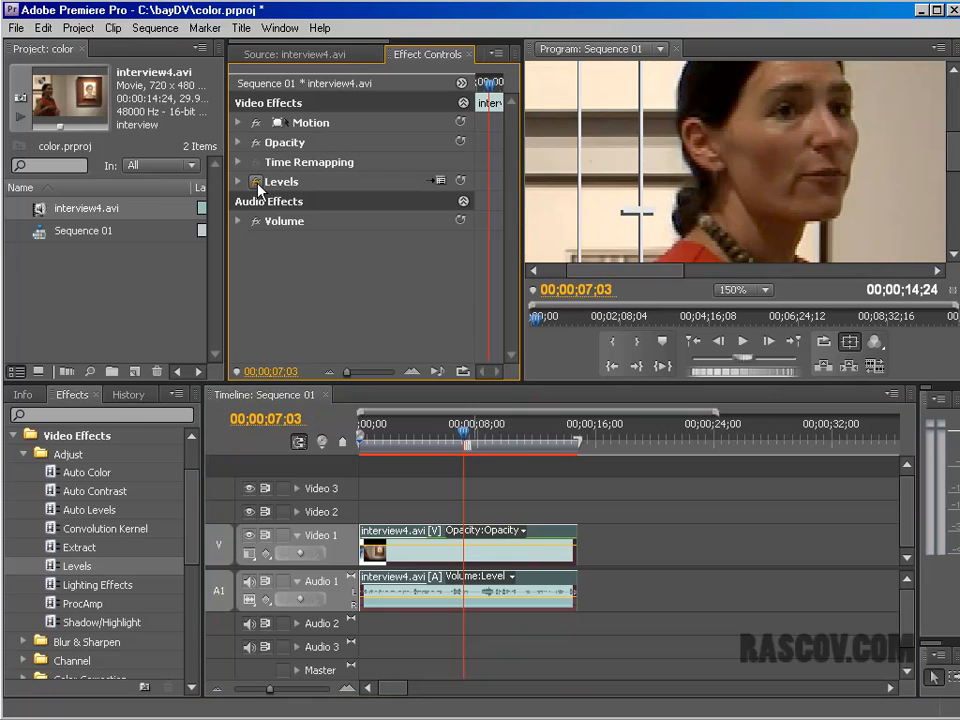
click(256, 181)
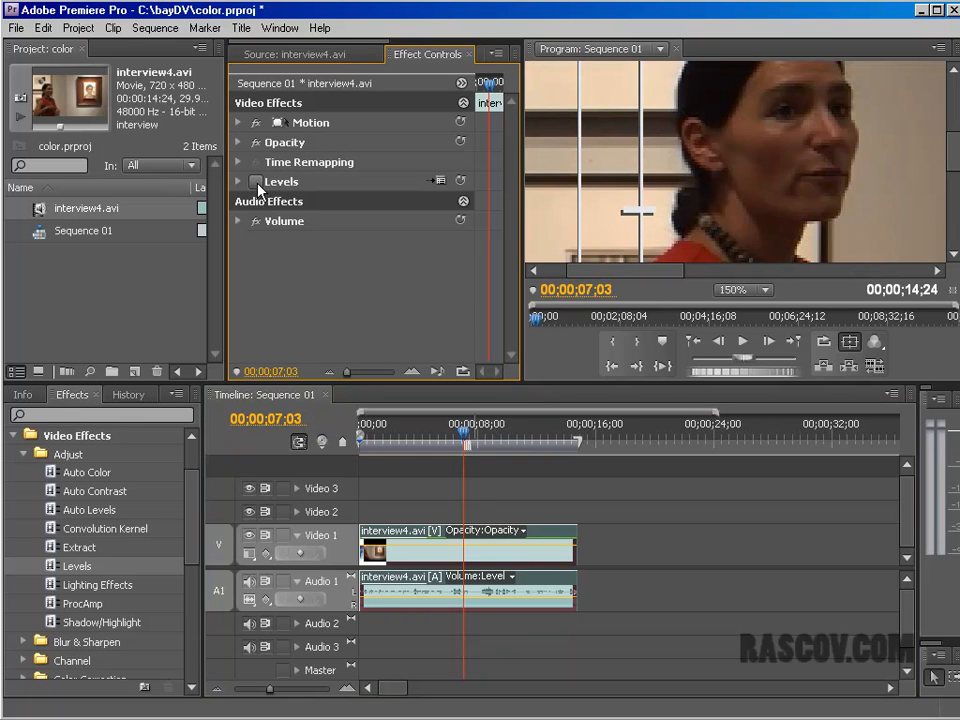
click(256, 181)
click(256, 181)
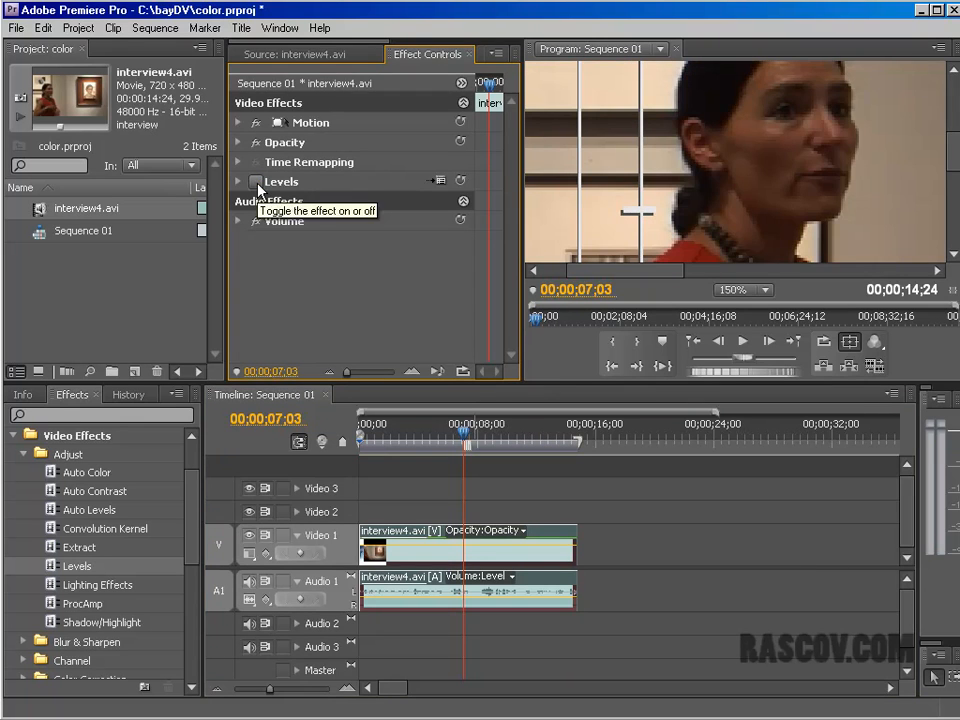
click(256, 181)
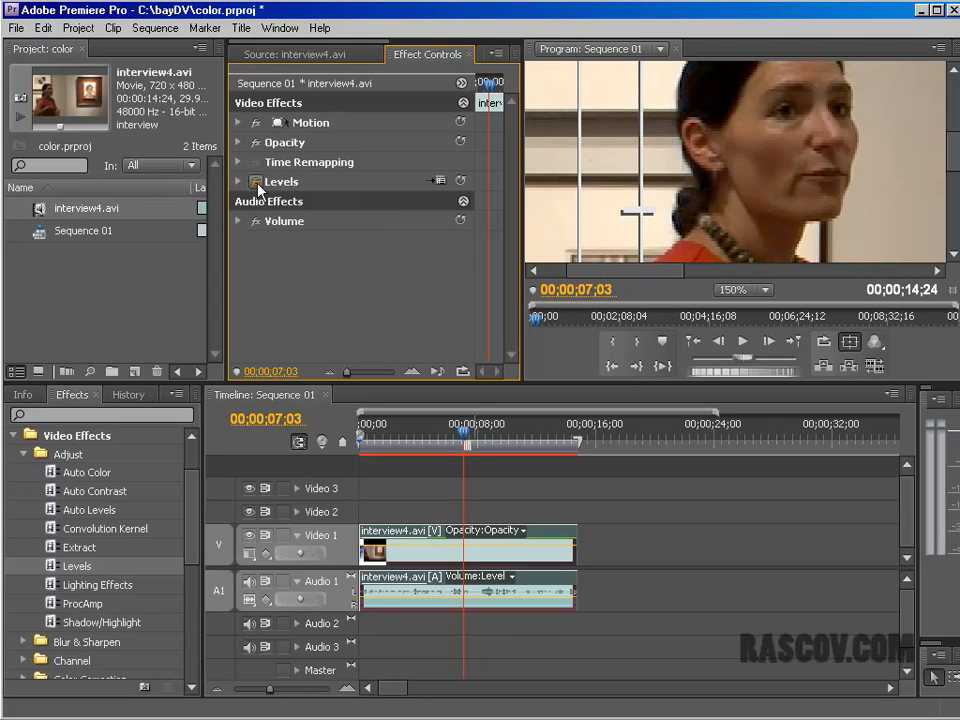
click(256, 183)
click(256, 183)
click(256, 183)
click(256, 183)
click(256, 183)
Step: Set the Program Monitor magnification to 75% and pan the view to the woman
click(768, 293)
click(740, 456)
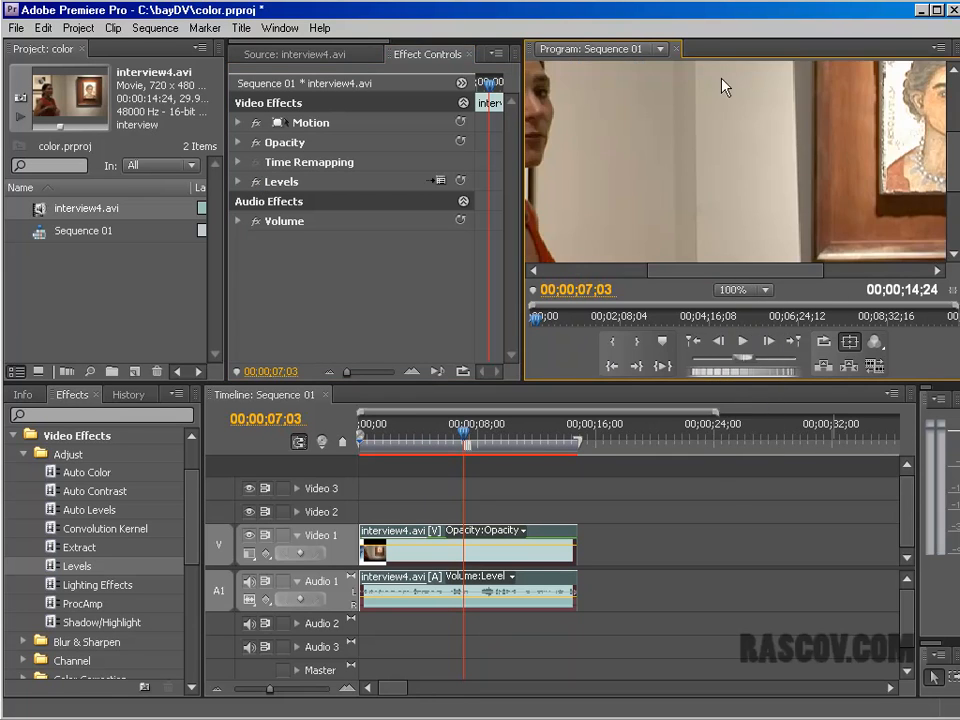
click(740, 290)
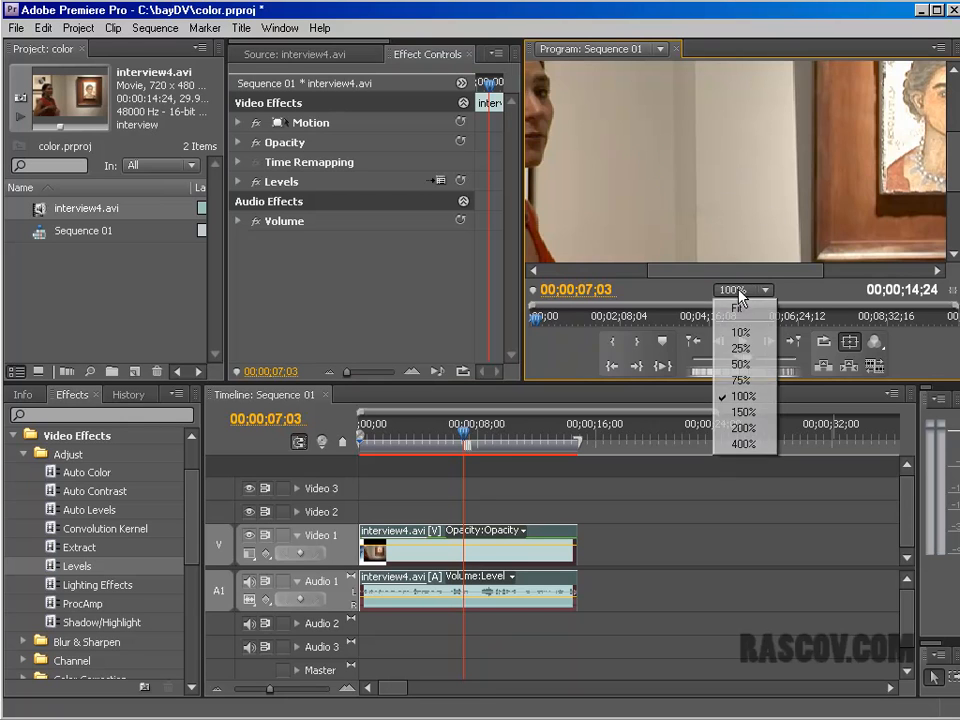
click(742, 381)
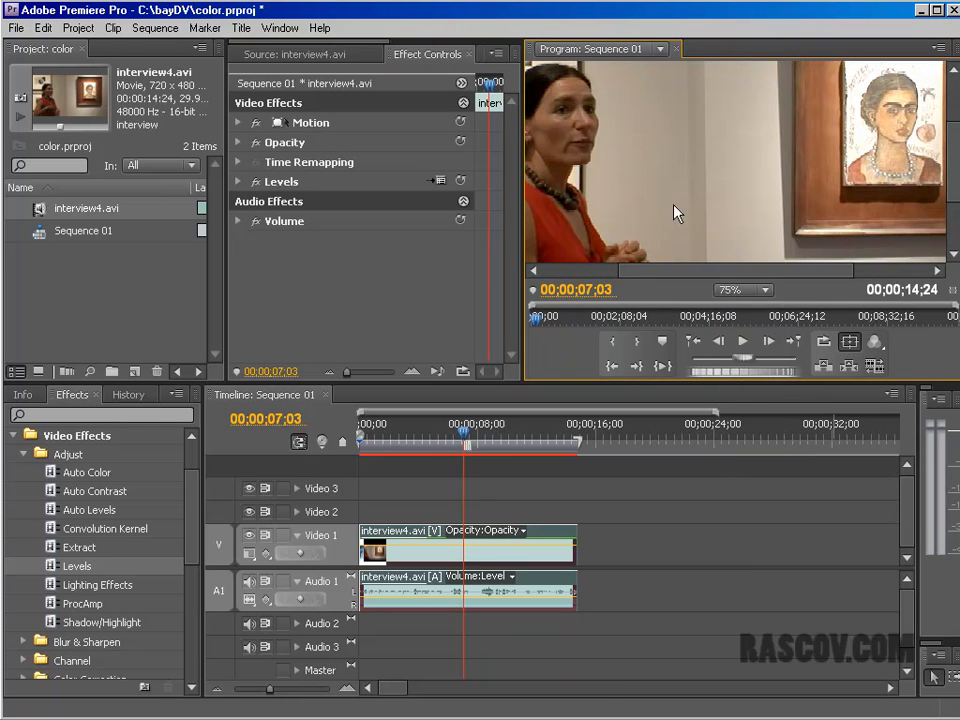
drag(768, 277, 710, 276)
Step: Toggle the Levels effect off and on repeatedly to examine its influence on the woman at 75% magnification, leaving it enabled
click(256, 183)
click(256, 183)
click(256, 183)
click(256, 183)
click(256, 183)
click(256, 183)
click(256, 183)
click(256, 183)
click(256, 183)
click(256, 184)
click(256, 184)
click(256, 184)
click(256, 184)
click(256, 184)
click(256, 184)
click(256, 184)
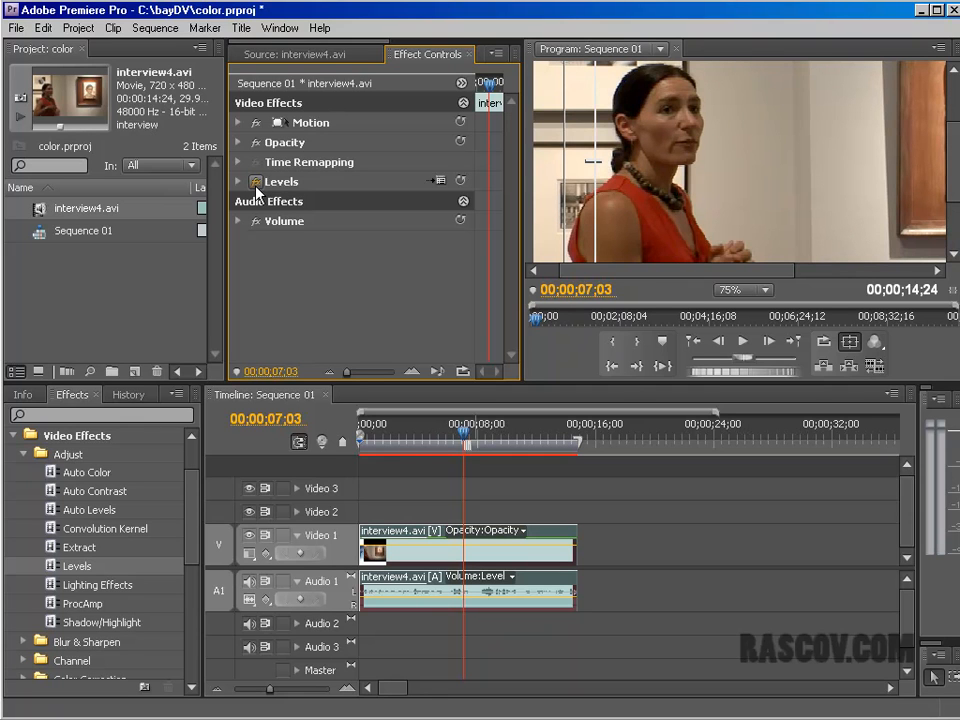
click(256, 184)
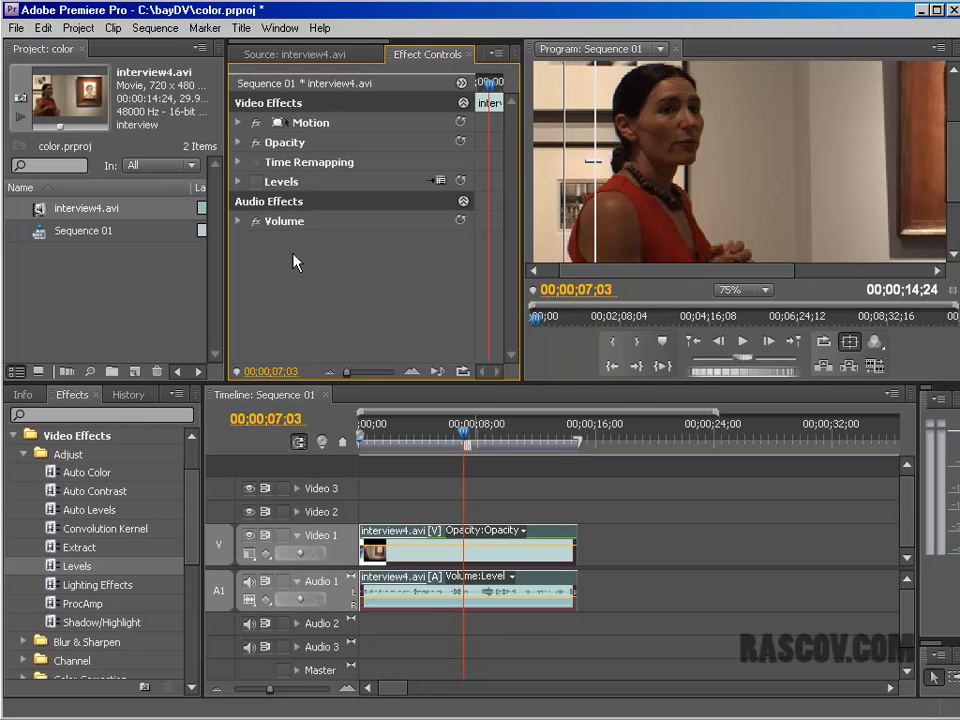
click(258, 184)
click(256, 184)
click(256, 184)
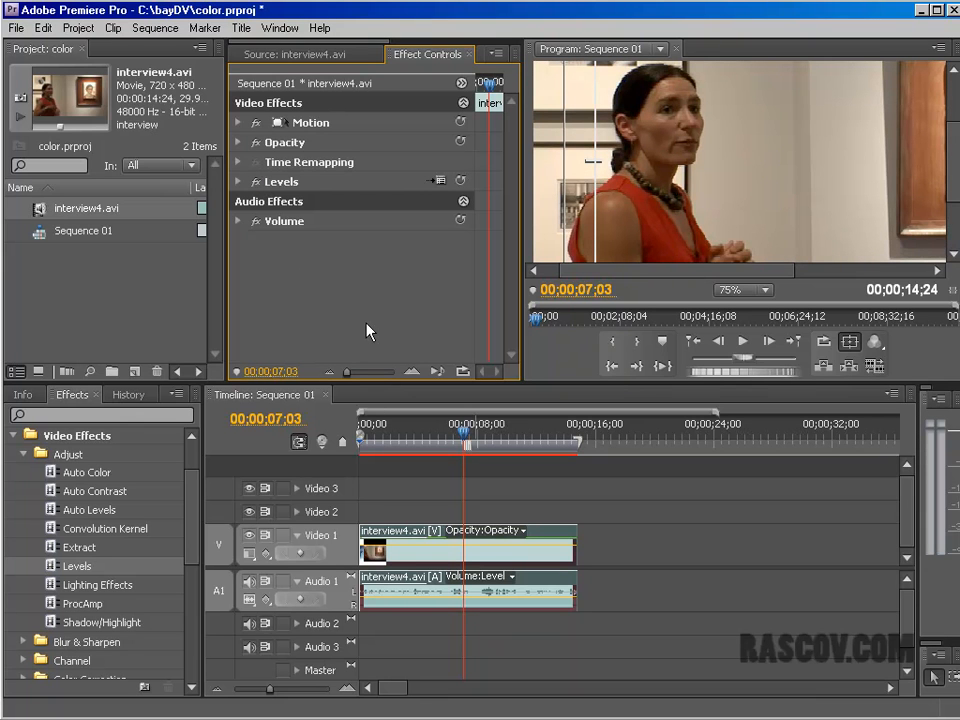
Step: Switch to Windows Explorer and open prepcolorcor.pdf from the lessons folder inside audioandvideo
key(alt+Tab)
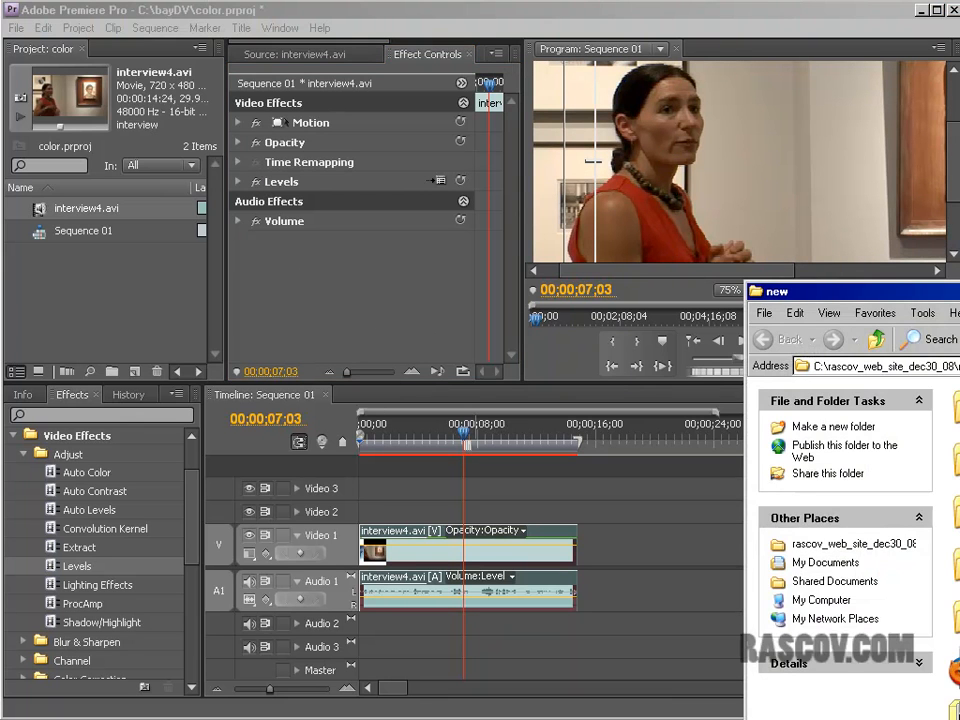
double_click(956, 408)
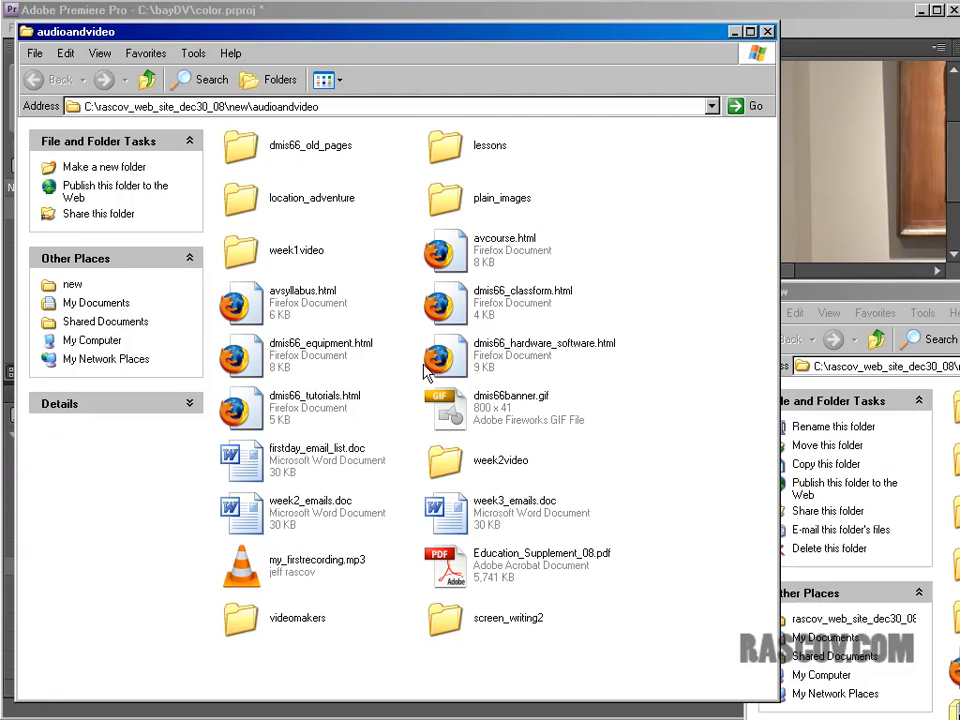
double_click(448, 148)
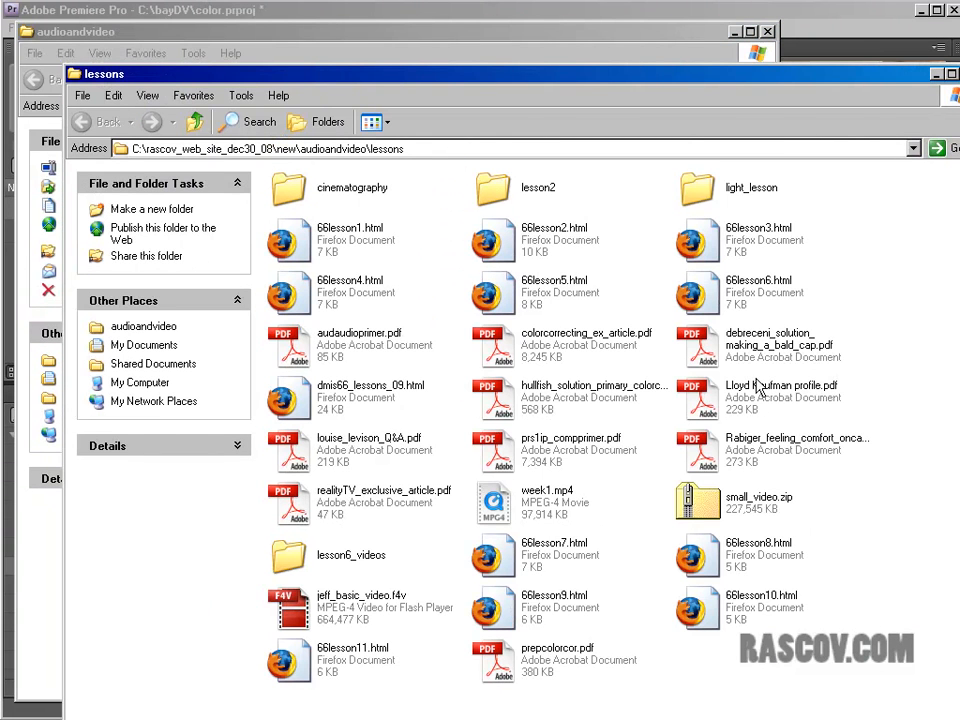
double_click(497, 655)
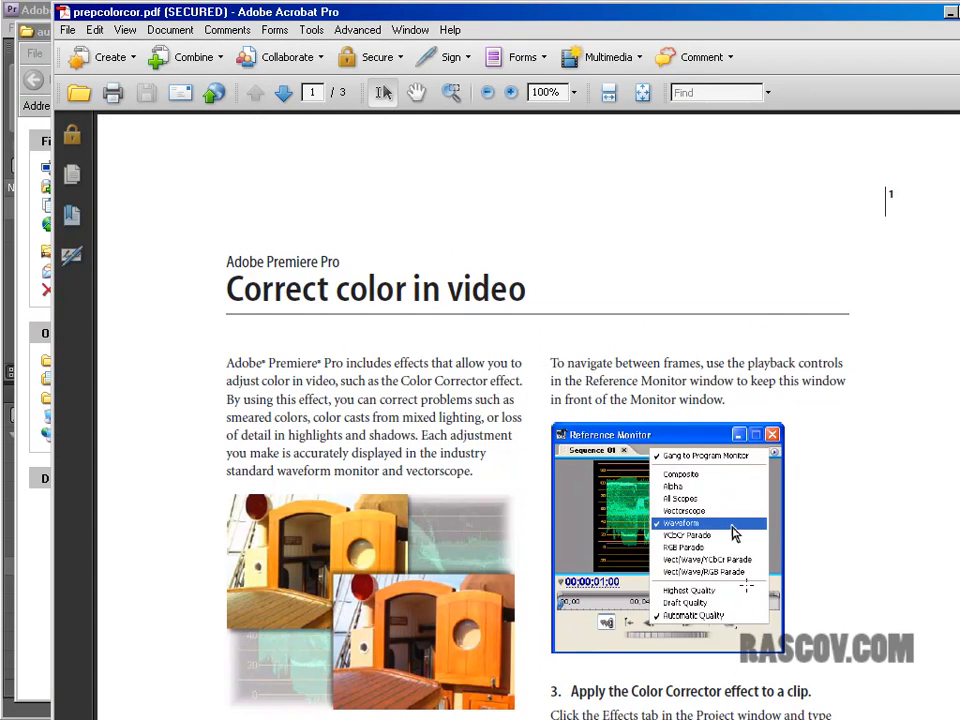
Step: Look through the three pages of the "Correct color in video" tutorial, covering its numbered color correction steps
scroll(885, 200, down, 3)
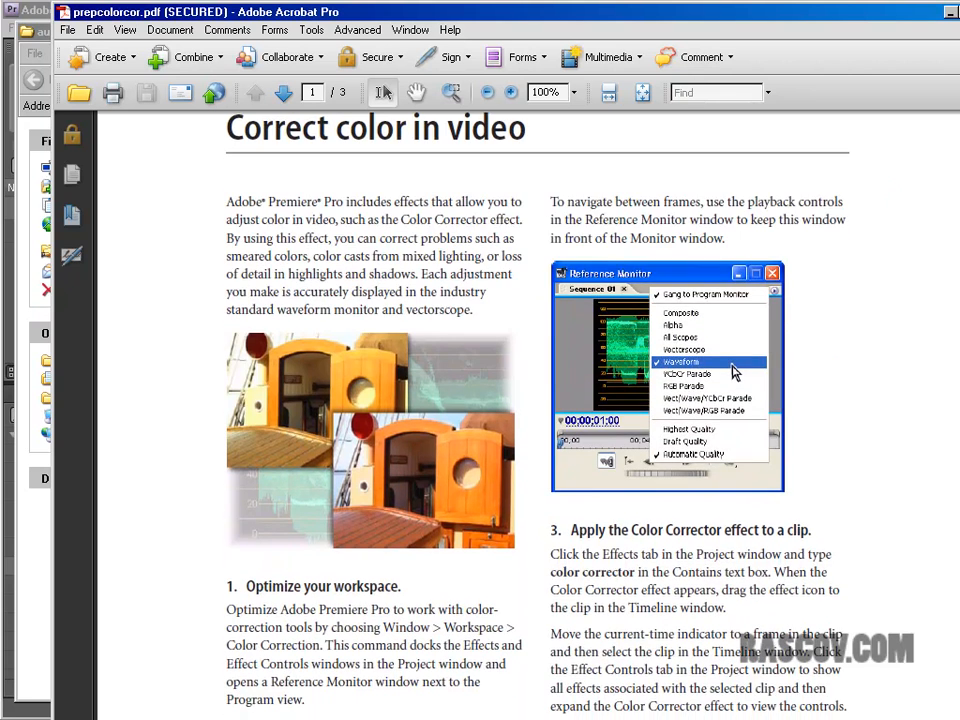
scroll(500, 400, down, 4)
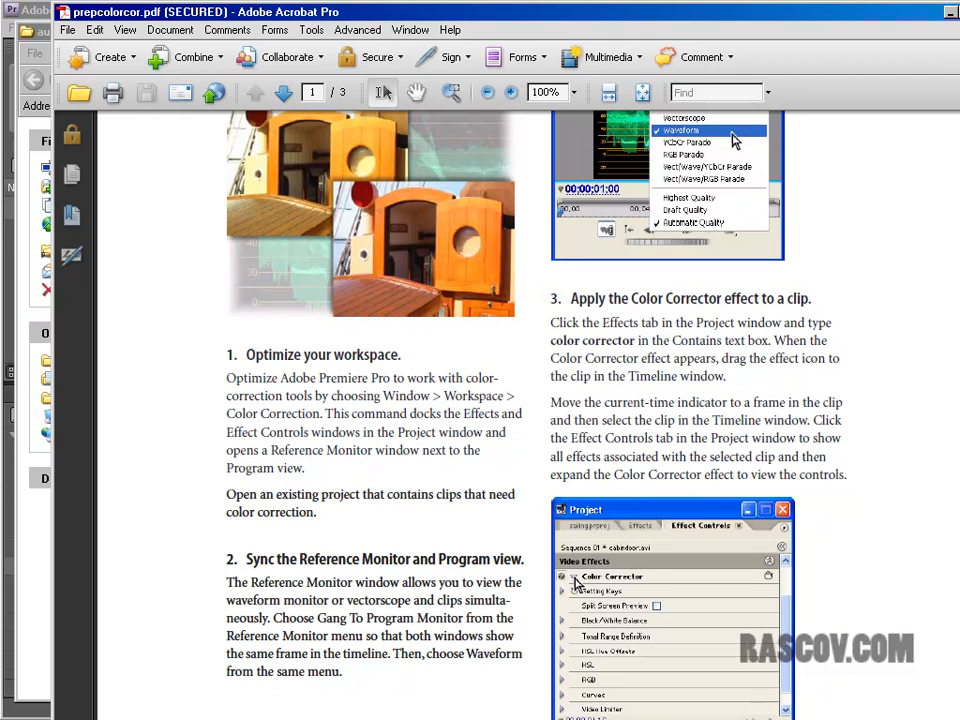
scroll(500, 400, down, 1)
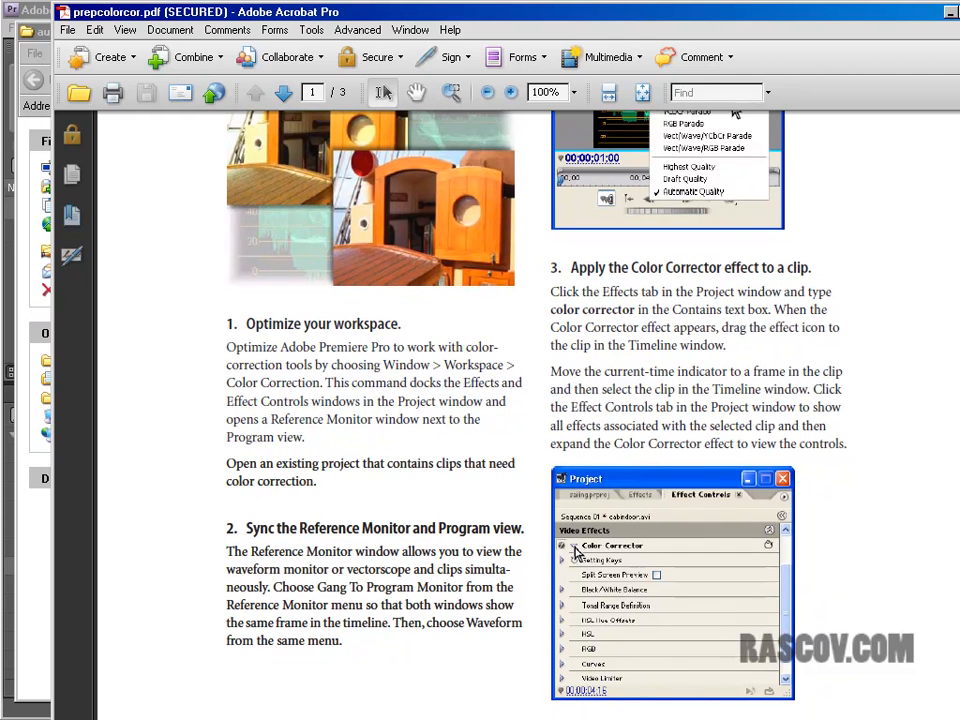
scroll(500, 400, down, 12)
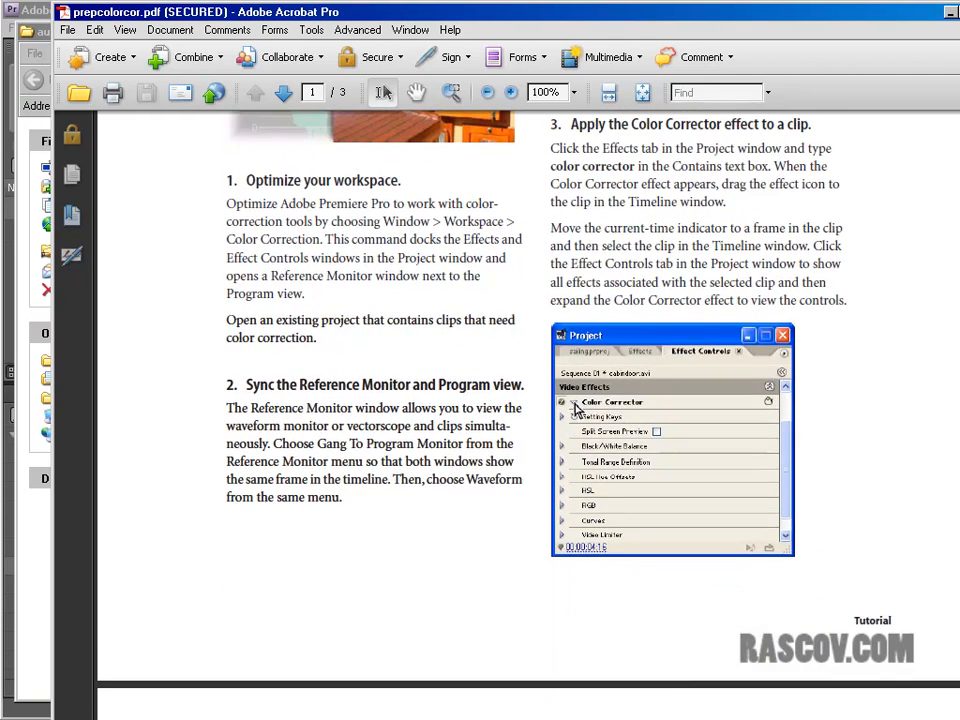
scroll(500, 400, down, 6)
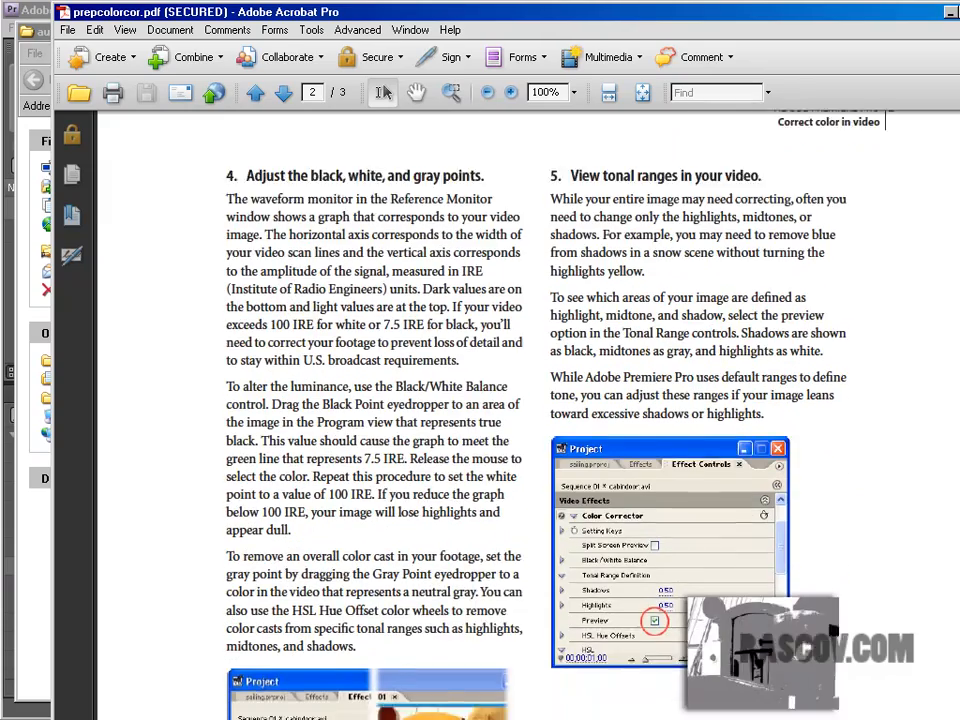
scroll(500, 400, down, 12)
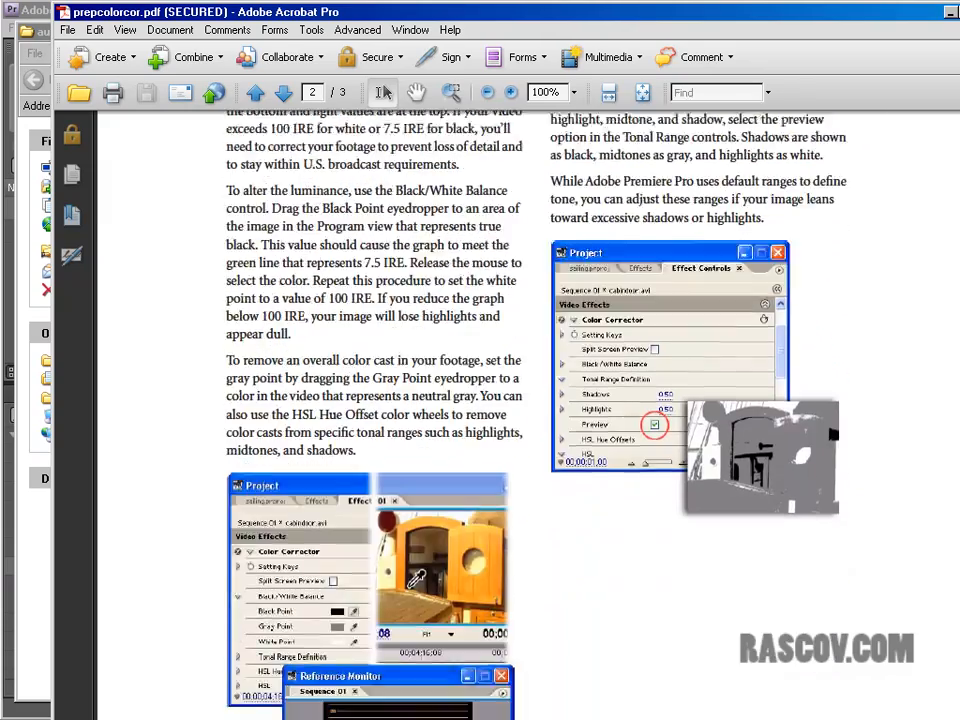
scroll(500, 400, down, 11)
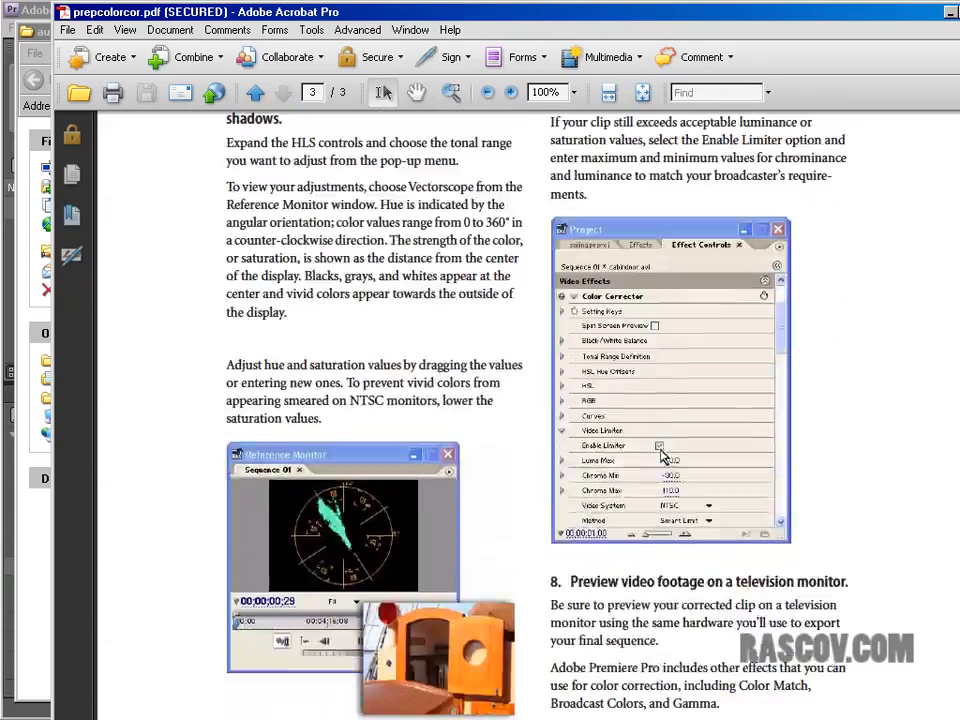
scroll(500, 400, up, 6)
scroll(660, 683, up, 8)
scroll(660, 683, down, 9)
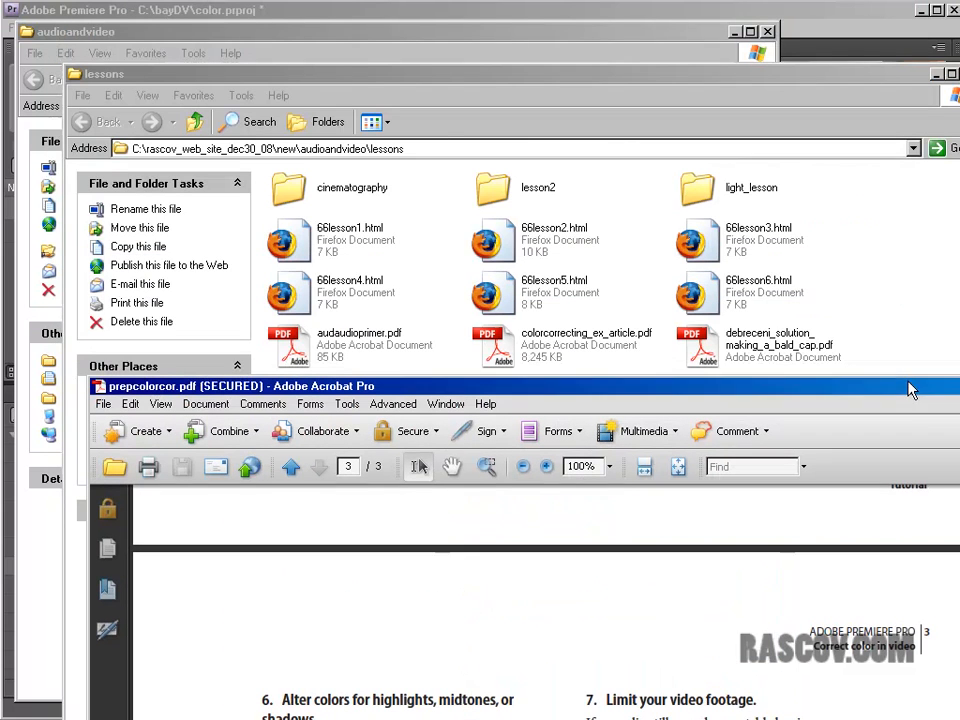
Step: Shrink the PDF window, return to Premiere Pro and compare the clip with Levels off and on, leaving the effect enabled
double_click(872, 14)
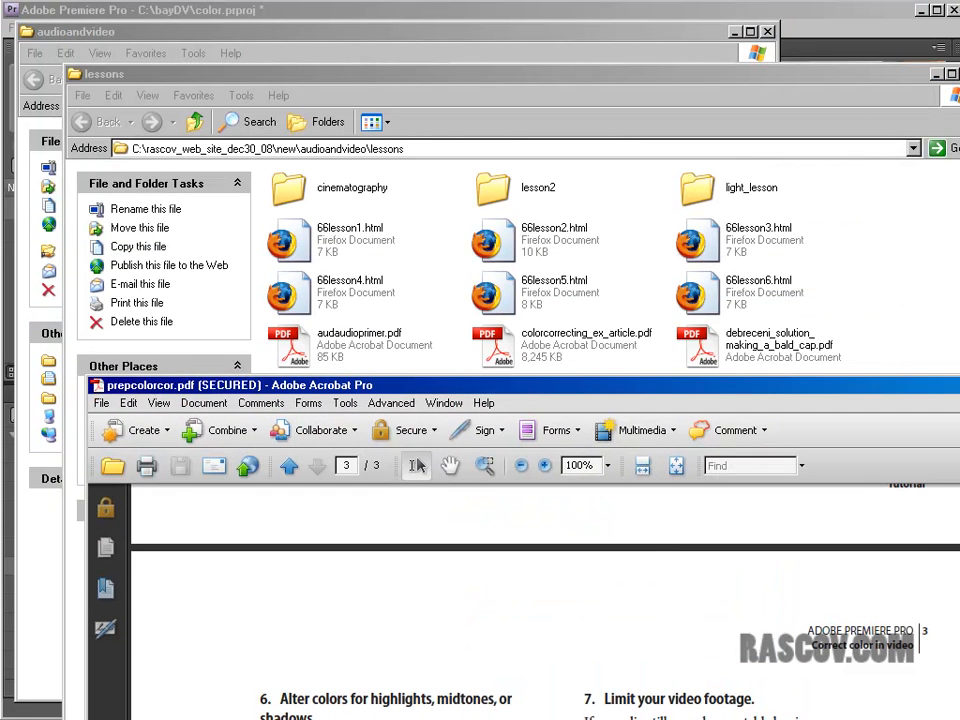
key(alt+Tab)
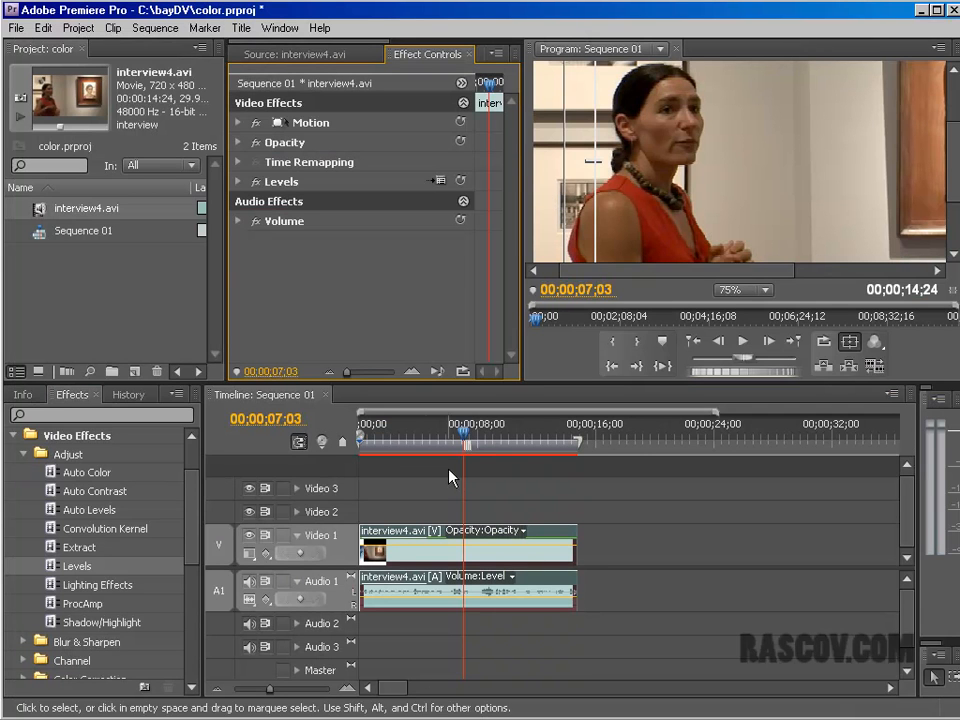
click(256, 182)
click(256, 182)
click(256, 182)
click(256, 182)
click(258, 185)
click(258, 185)
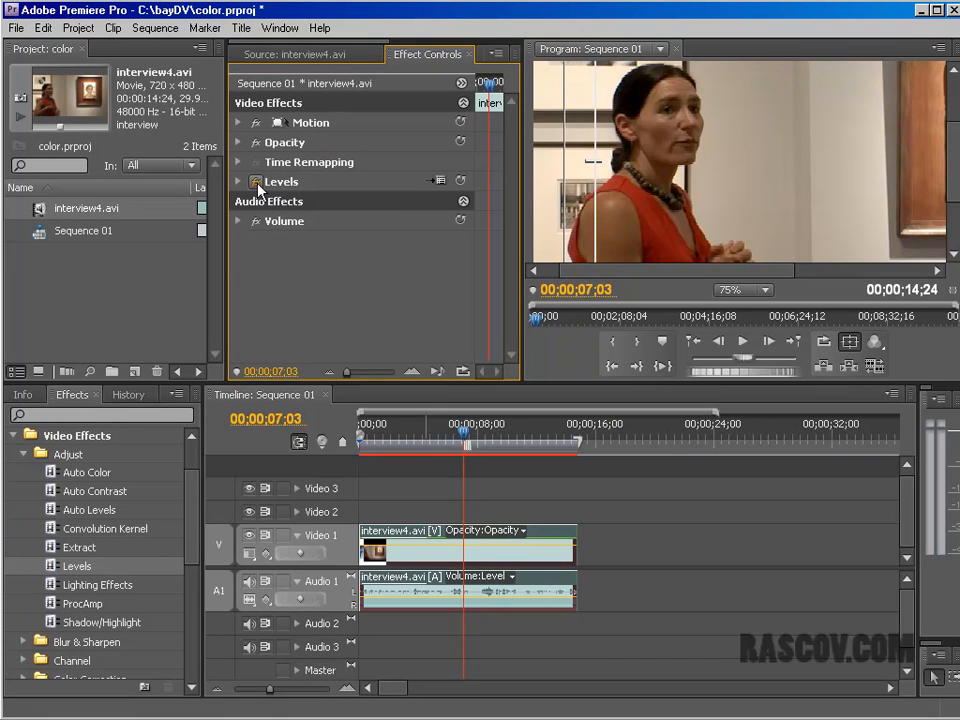